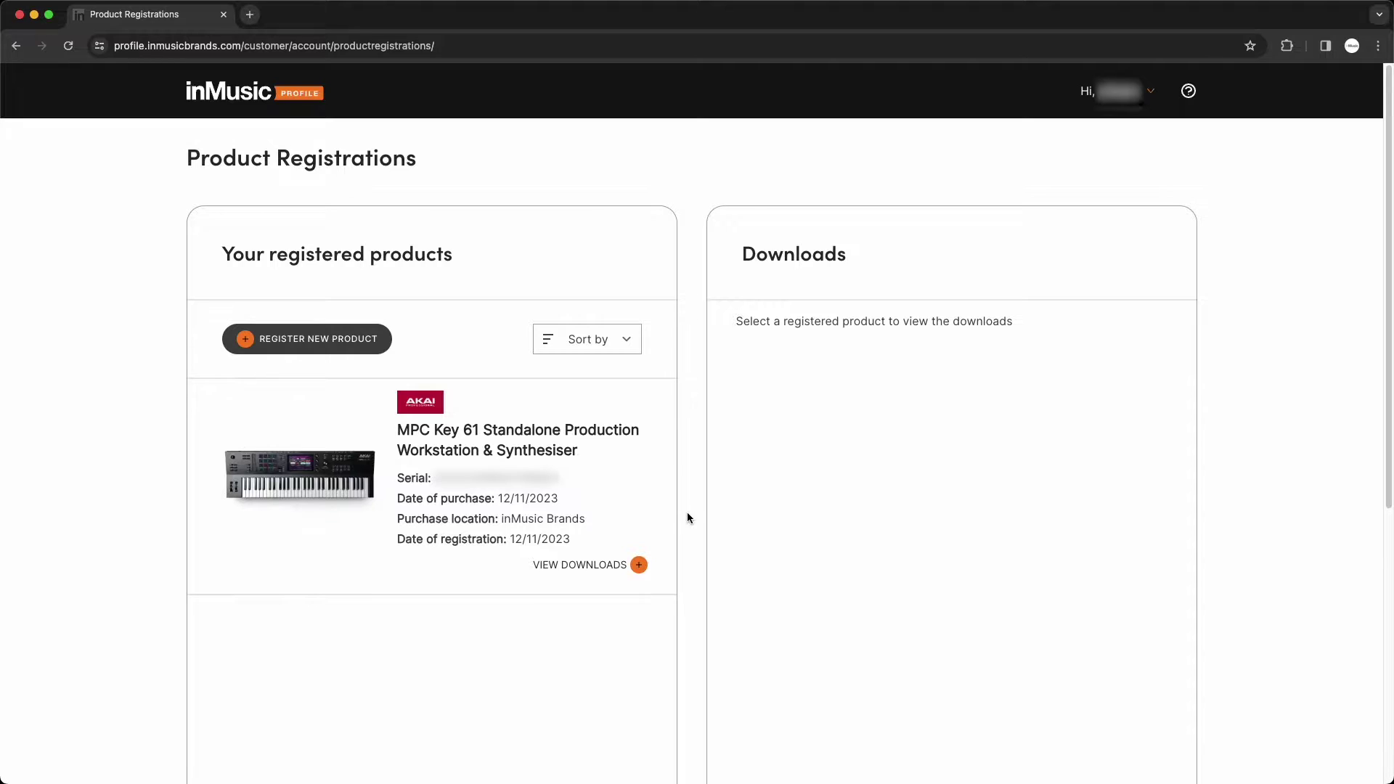
- From the MPC Key 61's downloads, get the Mac installer for inMusic Software Center
left_click(639, 565)
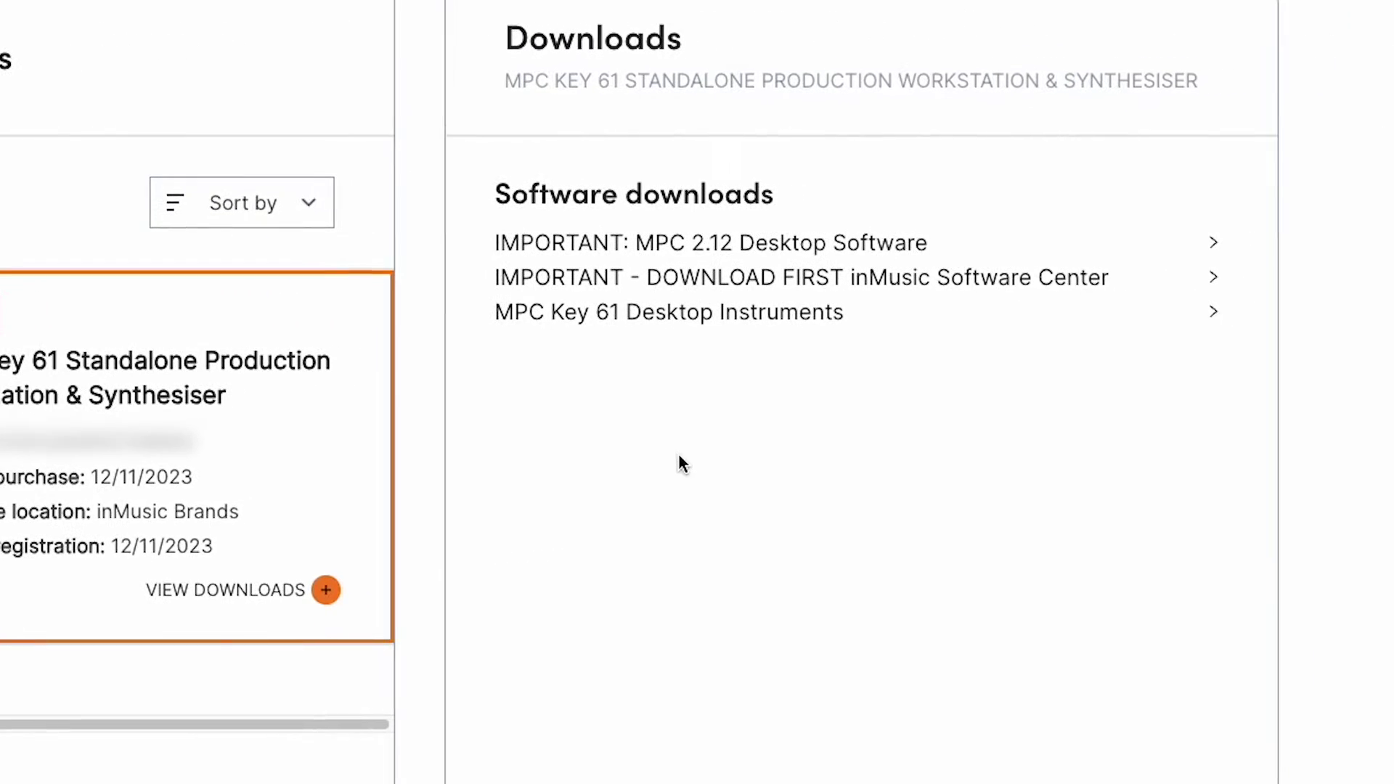
left_click(970, 288)
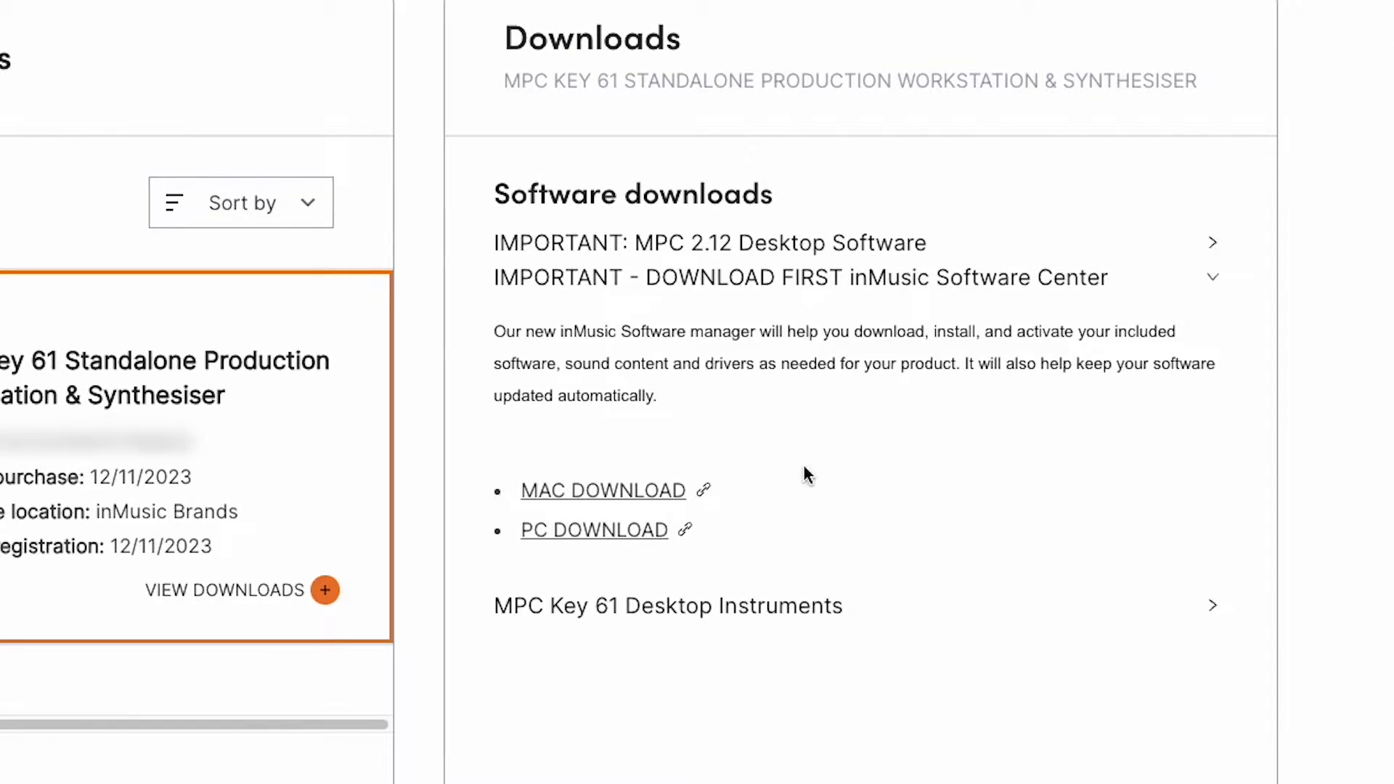
left_click(622, 487)
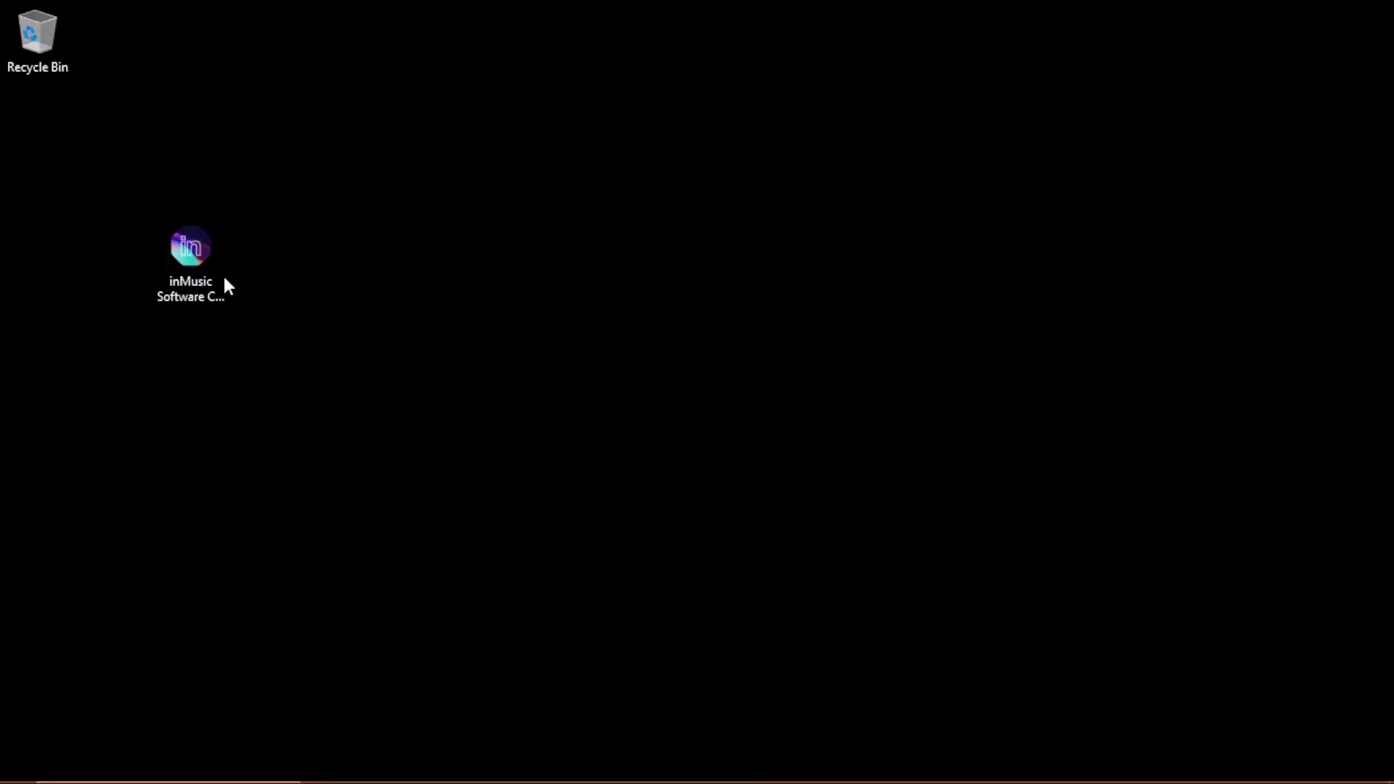
- Launch inMusic Software Center and choose LET'S GO! to begin inMusic account sign-in
double_click(190, 249)
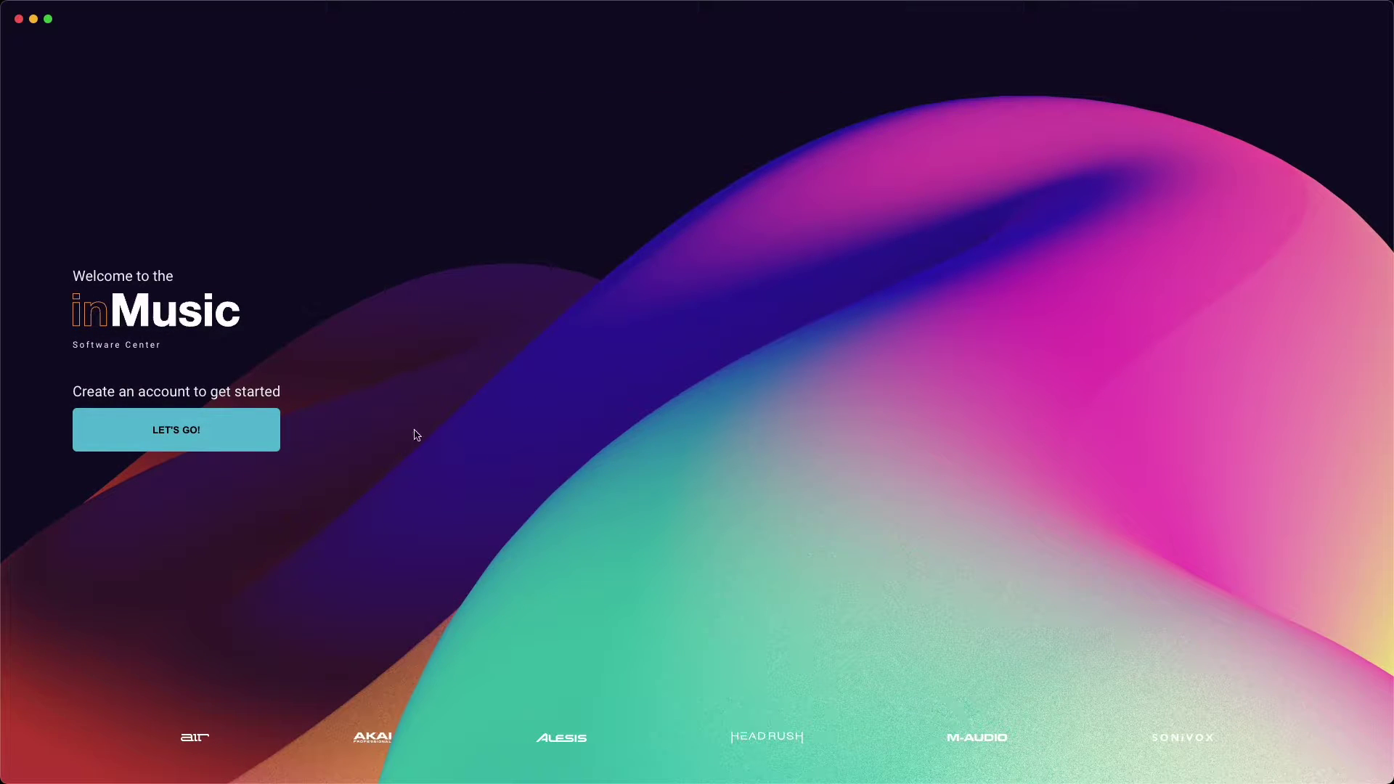
left_click(252, 446)
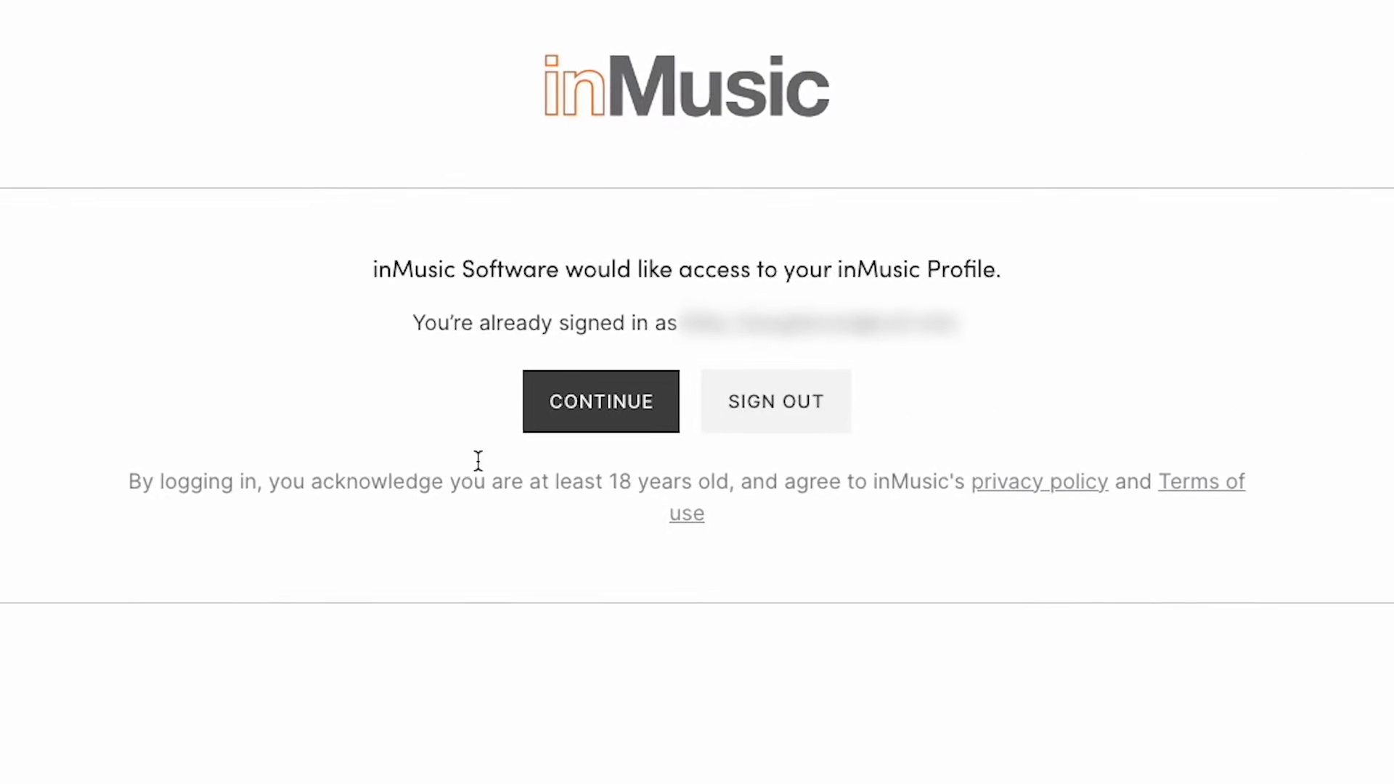
- Continue as the signed-in profile and accept inMusic Software's access permissions
left_click(572, 420)
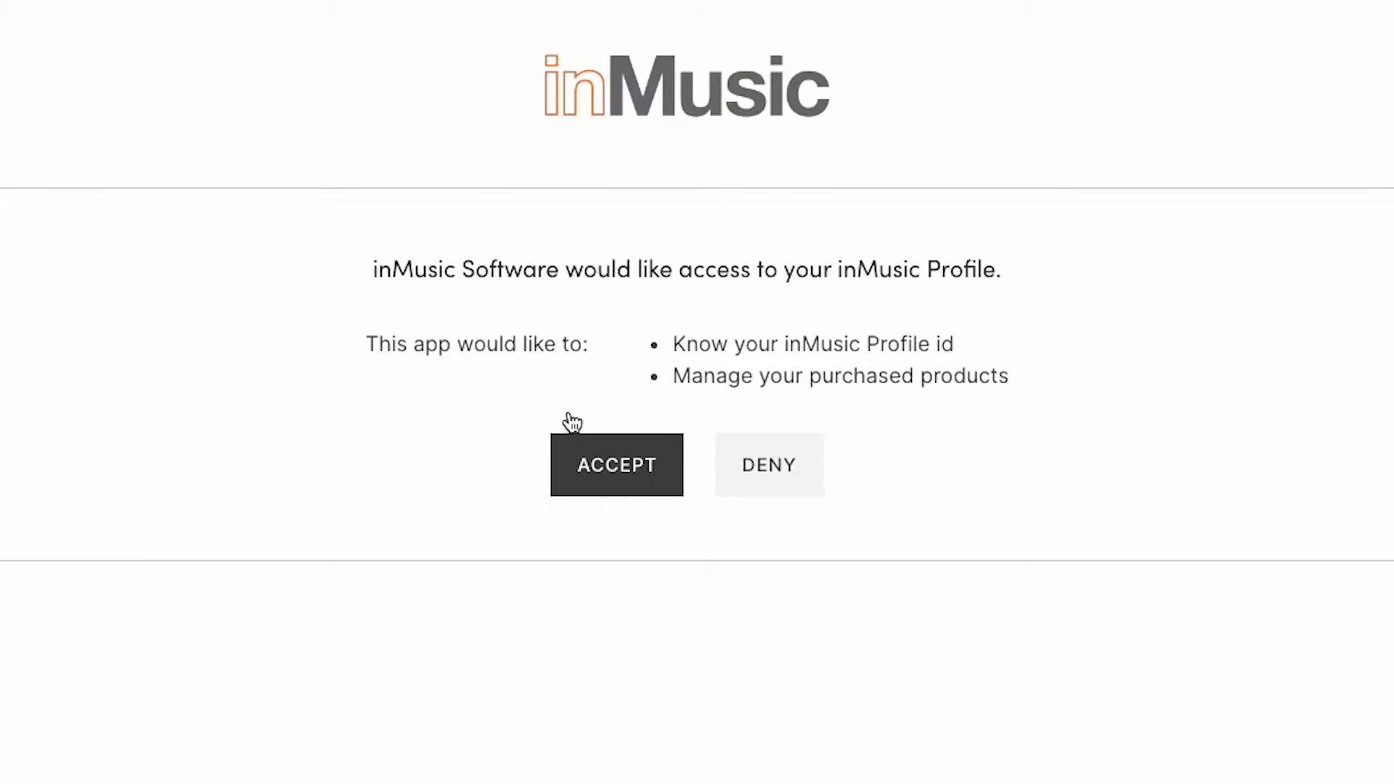
left_click(589, 464)
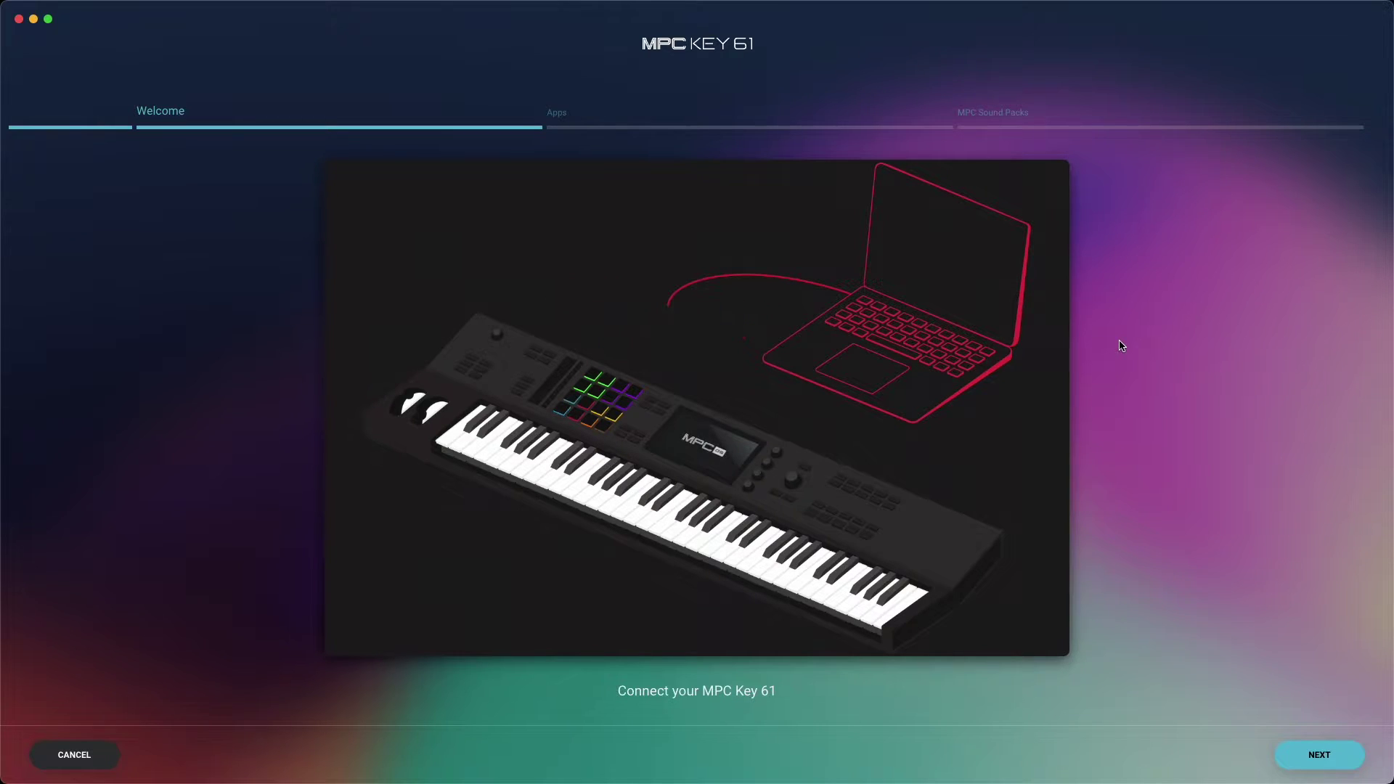
- Step through the Welcome, Apps and MPC Sound Packs setup pages with the recommended defaults
left_click(1302, 749)
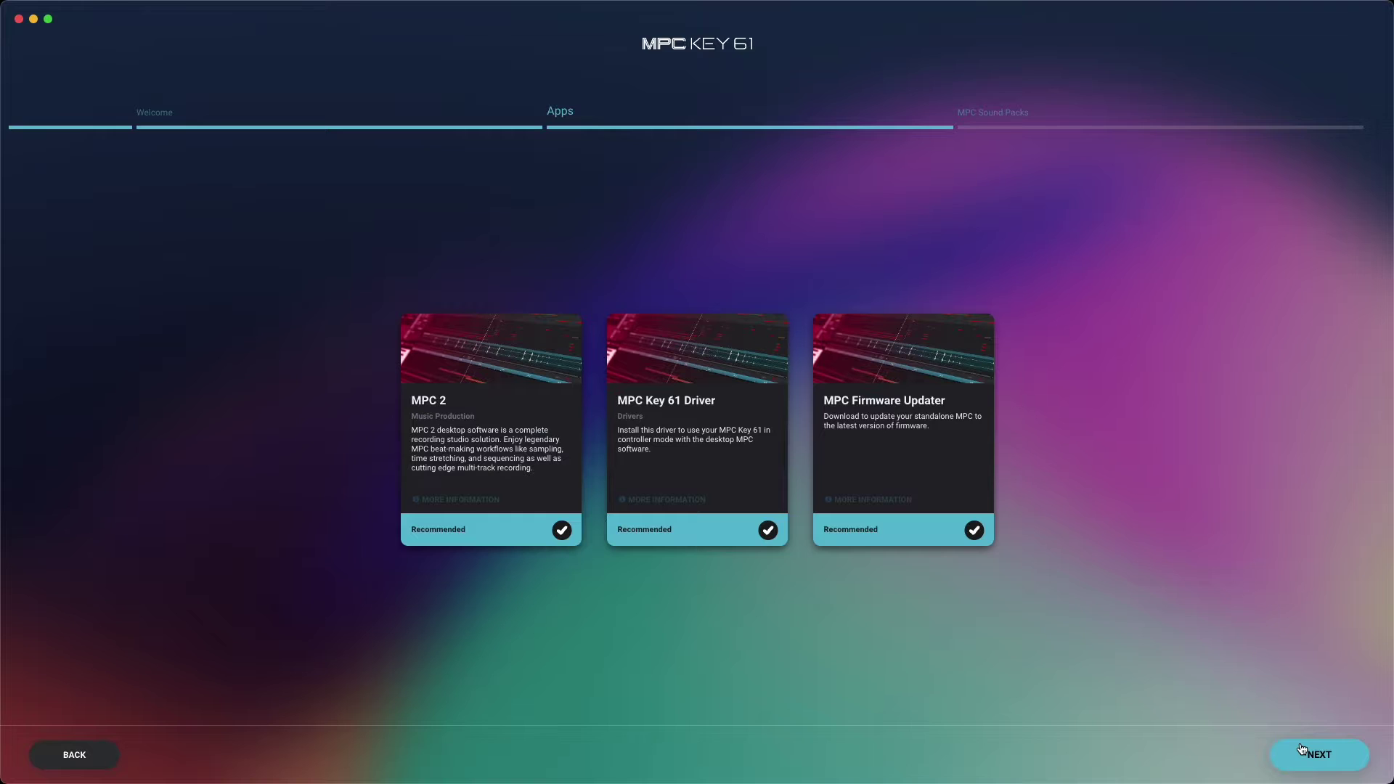
left_click(1302, 749)
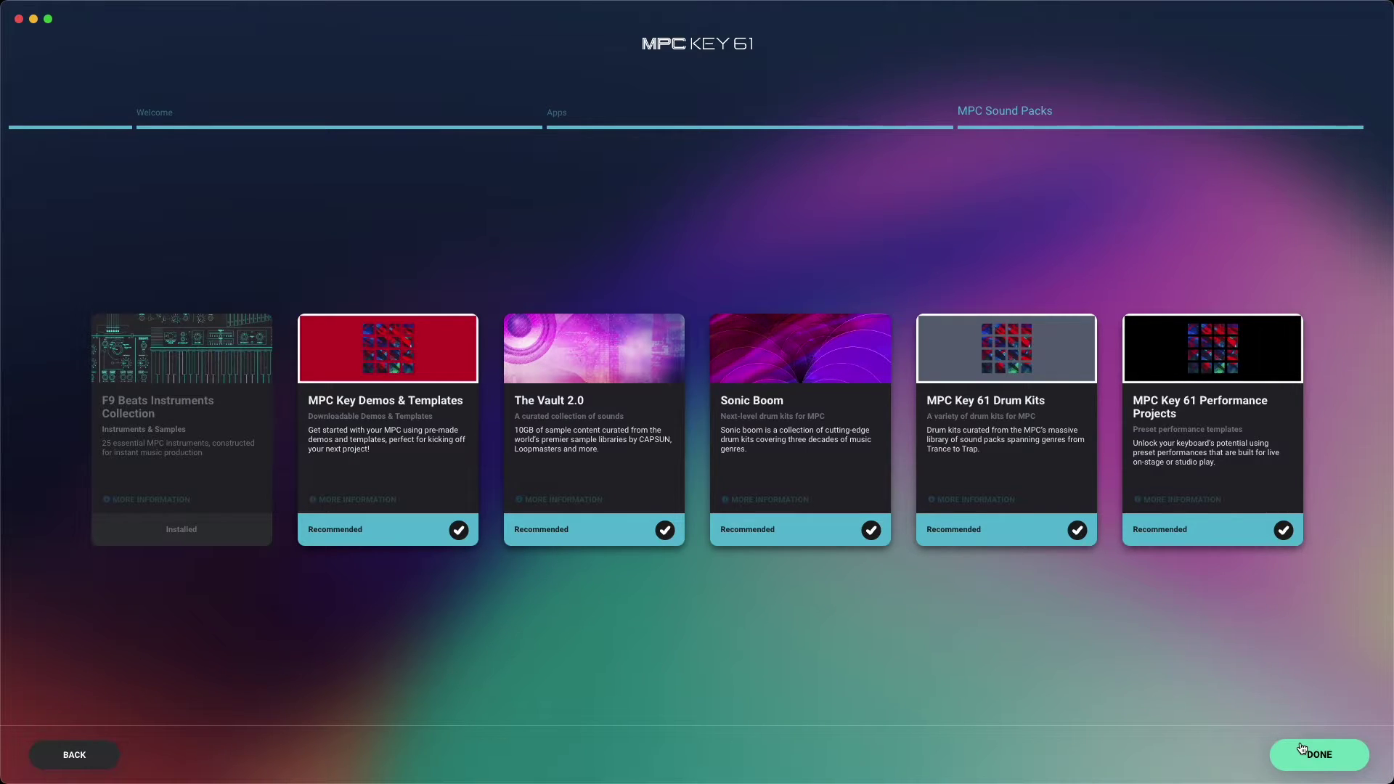
left_click(1302, 749)
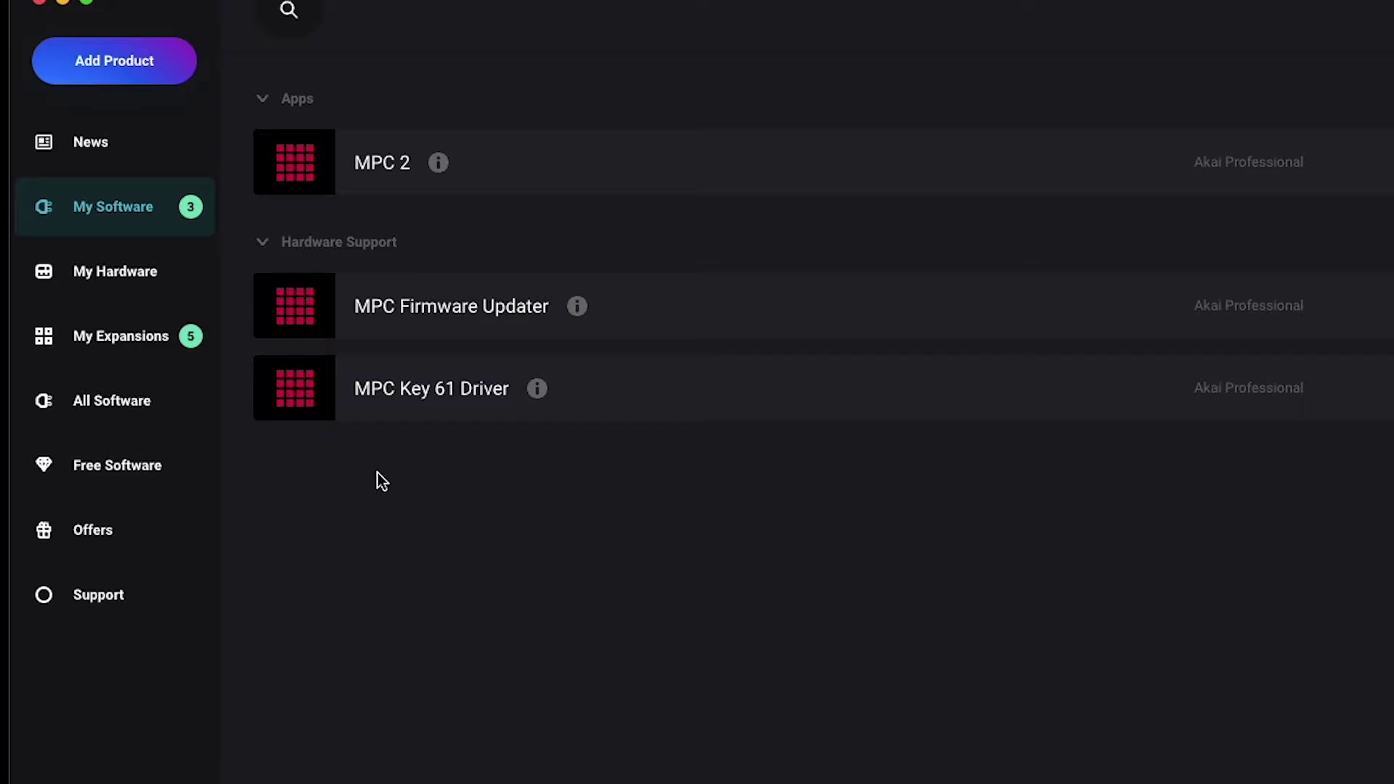
- View the bundled sound packs under My Expansions, then return to My Software
left_click(168, 355)
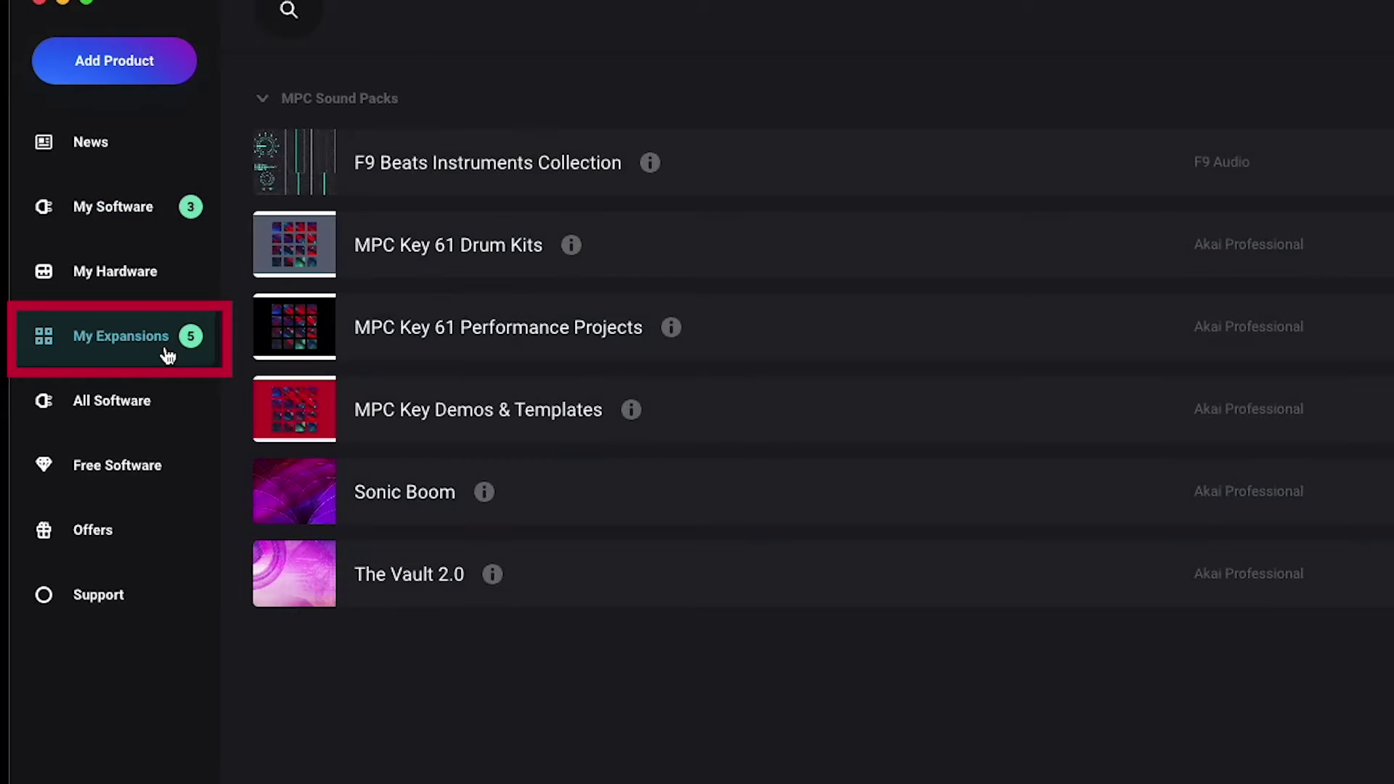
left_click(145, 229)
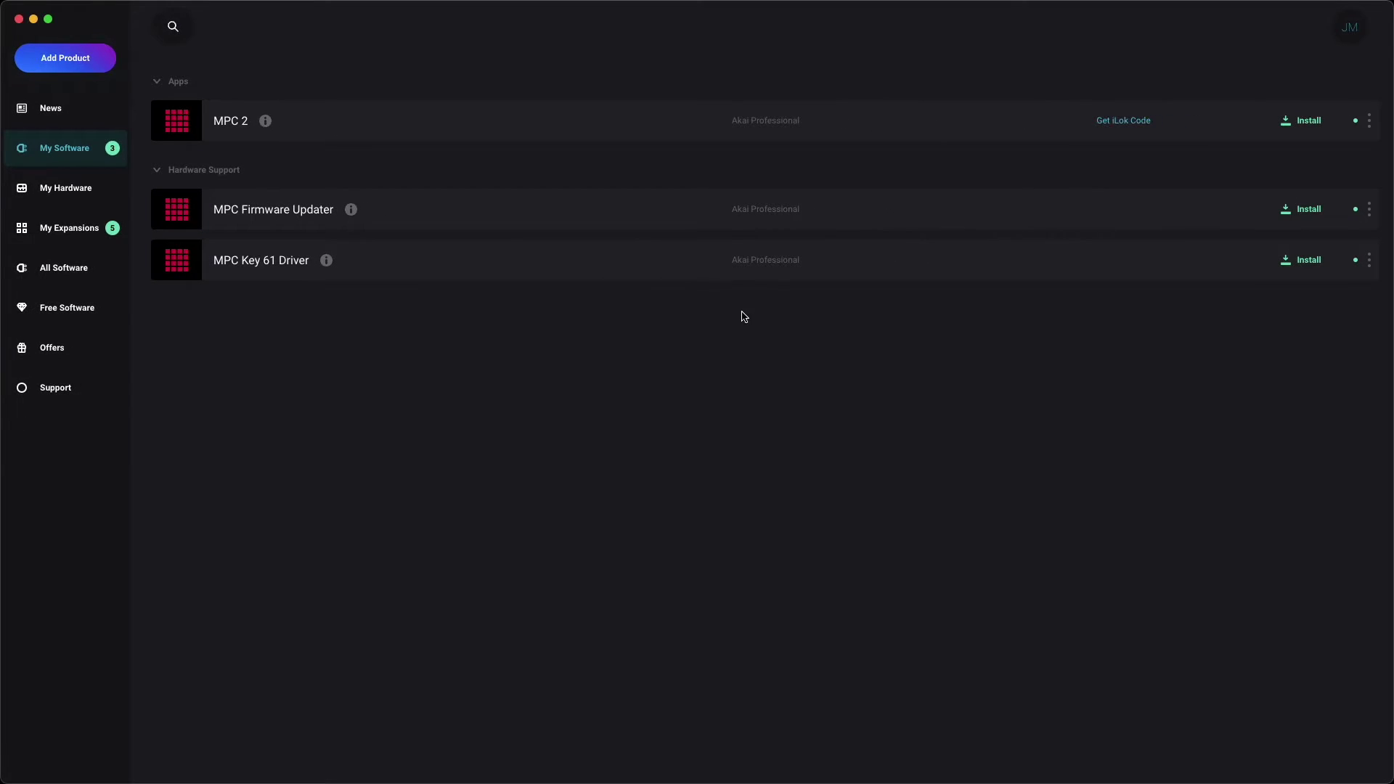
- Install MPC 2 through its installer, then install the MPC Firmware Updater
left_click(1293, 129)
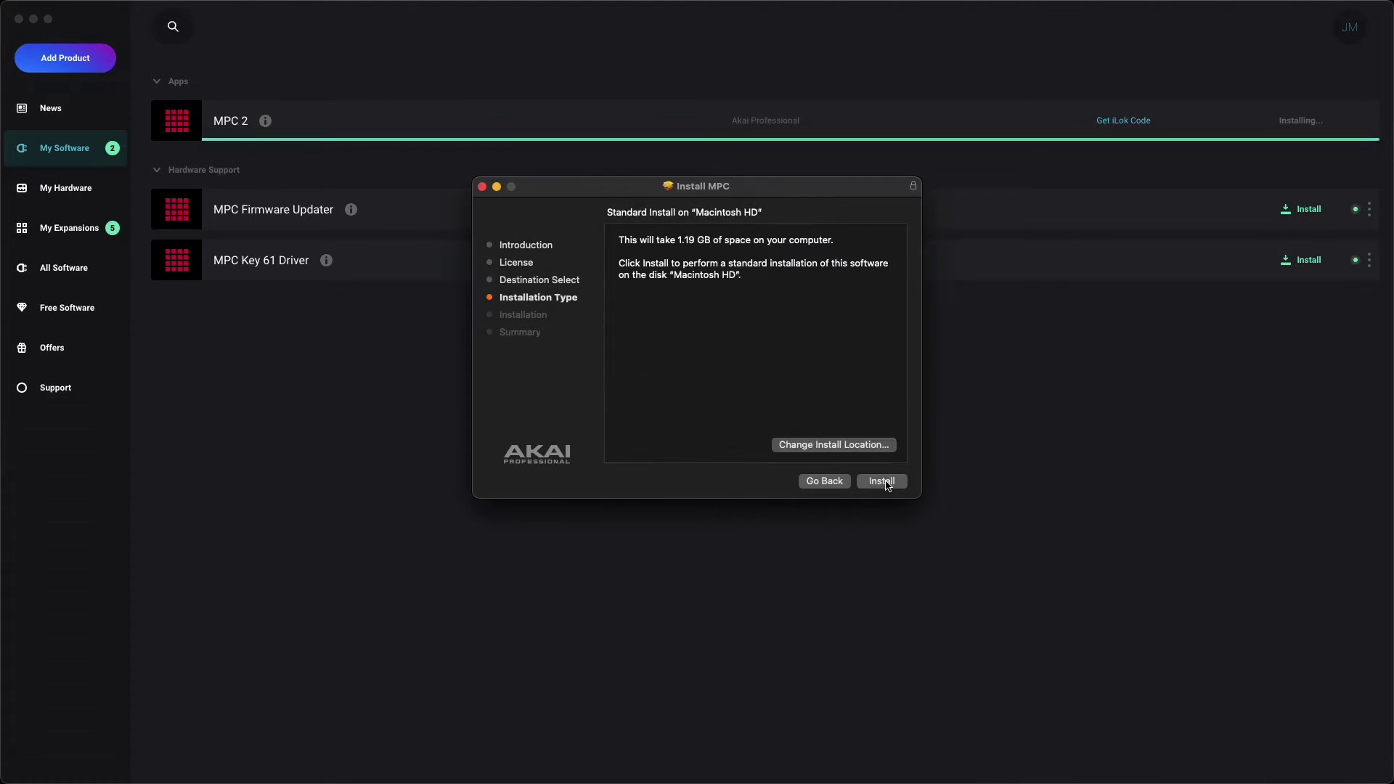
left_click(882, 483)
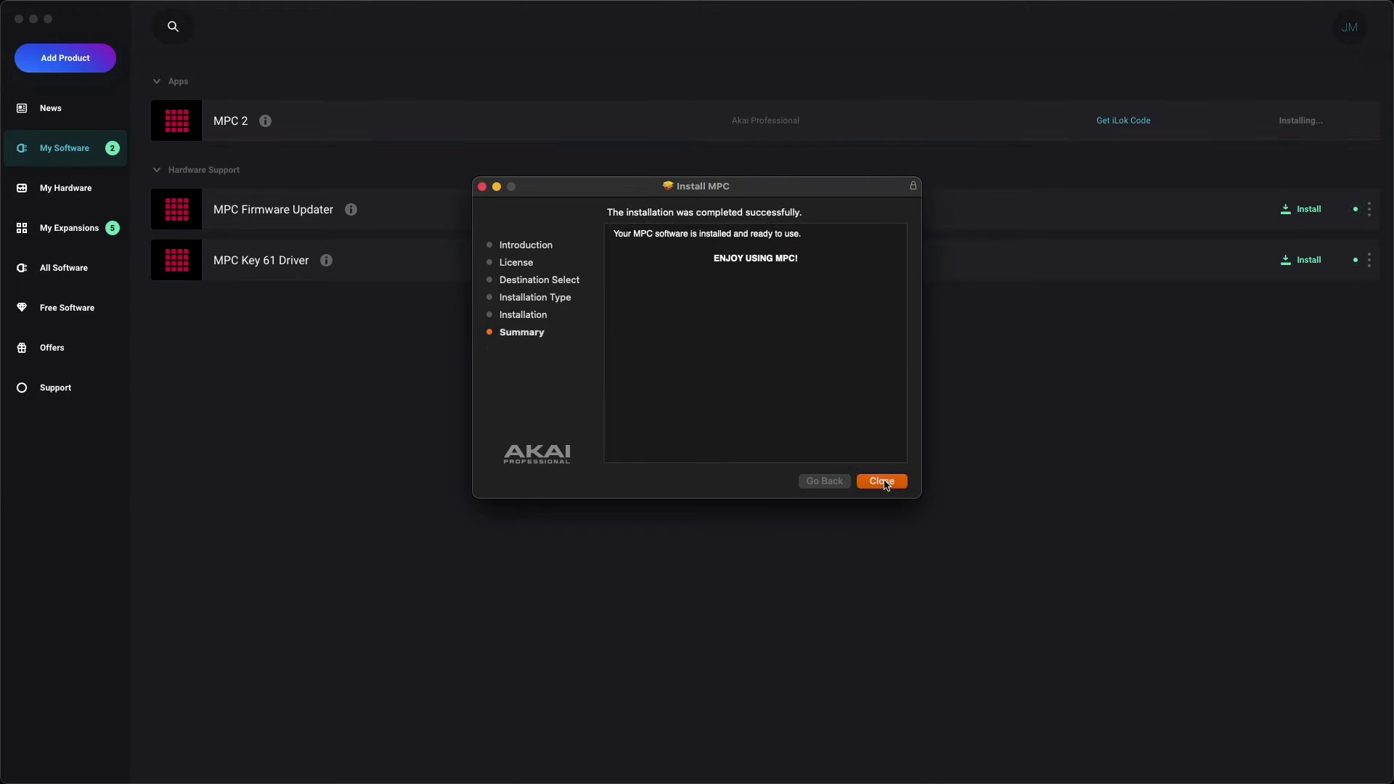
left_click(885, 484)
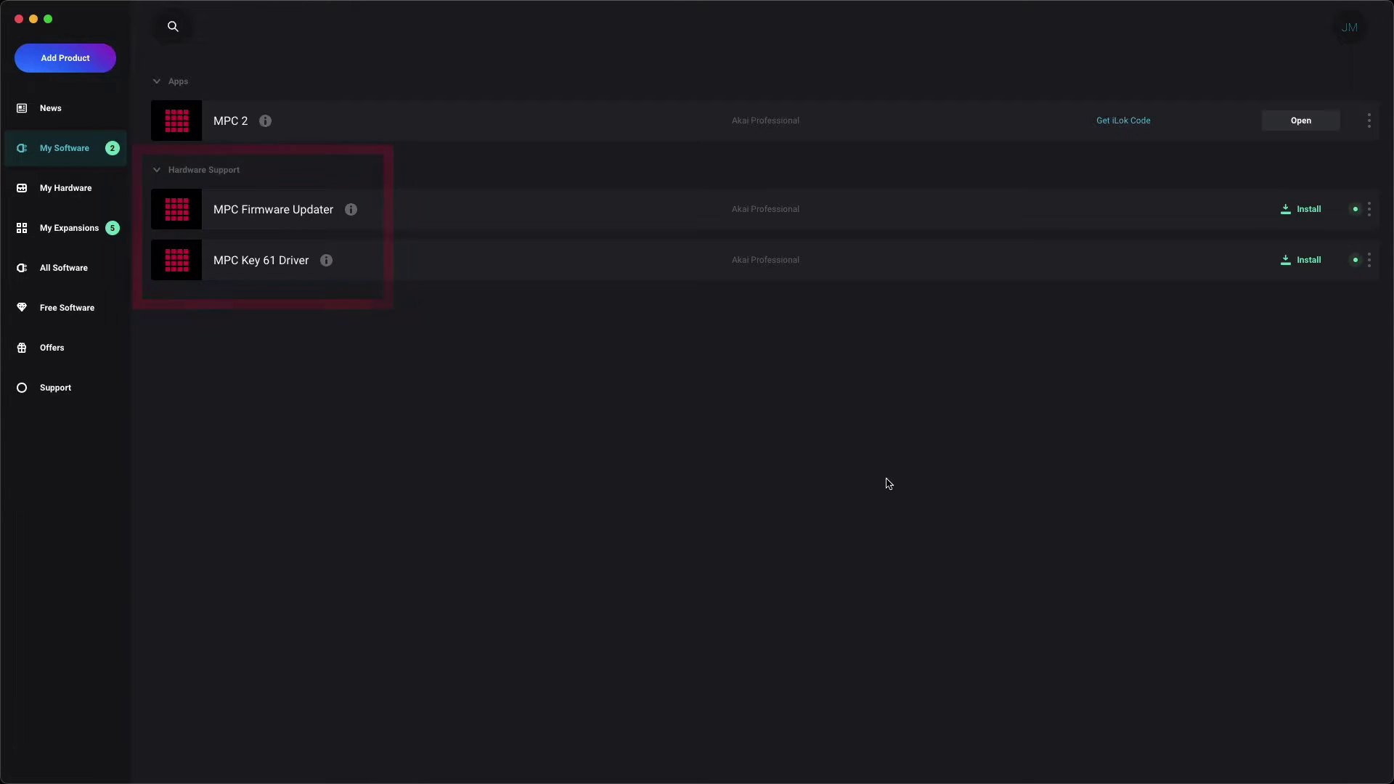
left_click(1308, 220)
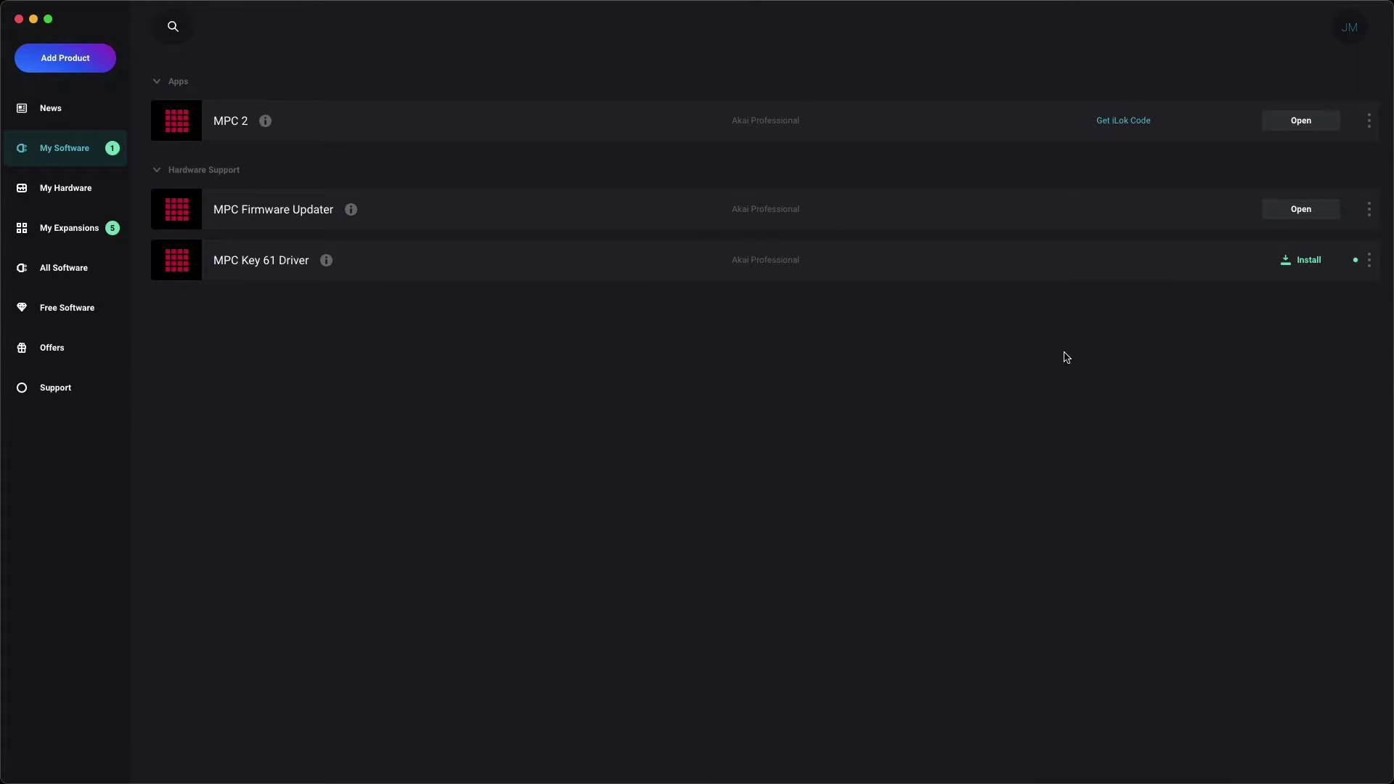
- Install the MPC Key 61 Driver, accepting the licence and authorizing with the admin password
left_click(1310, 263)
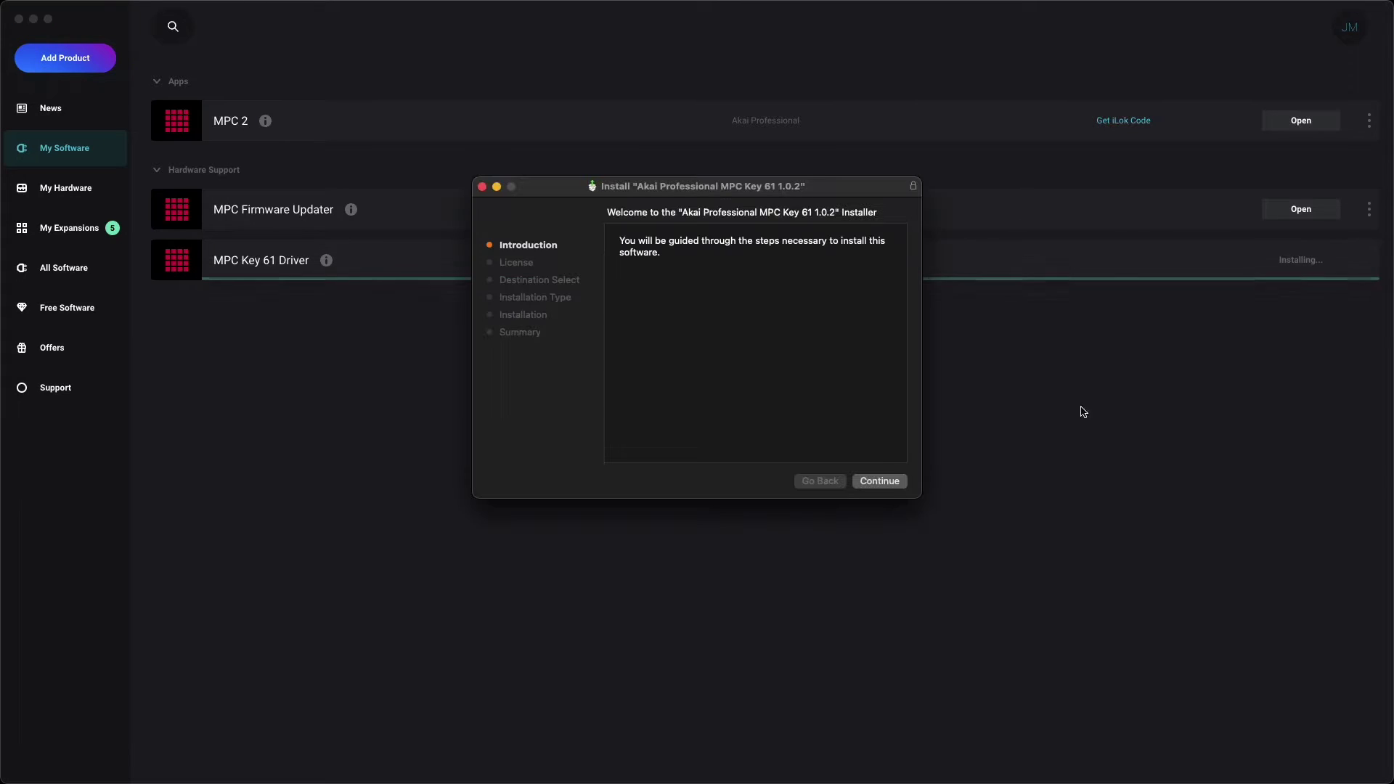
left_click(891, 482)
left_click(898, 487)
left_click(882, 482)
type("********")
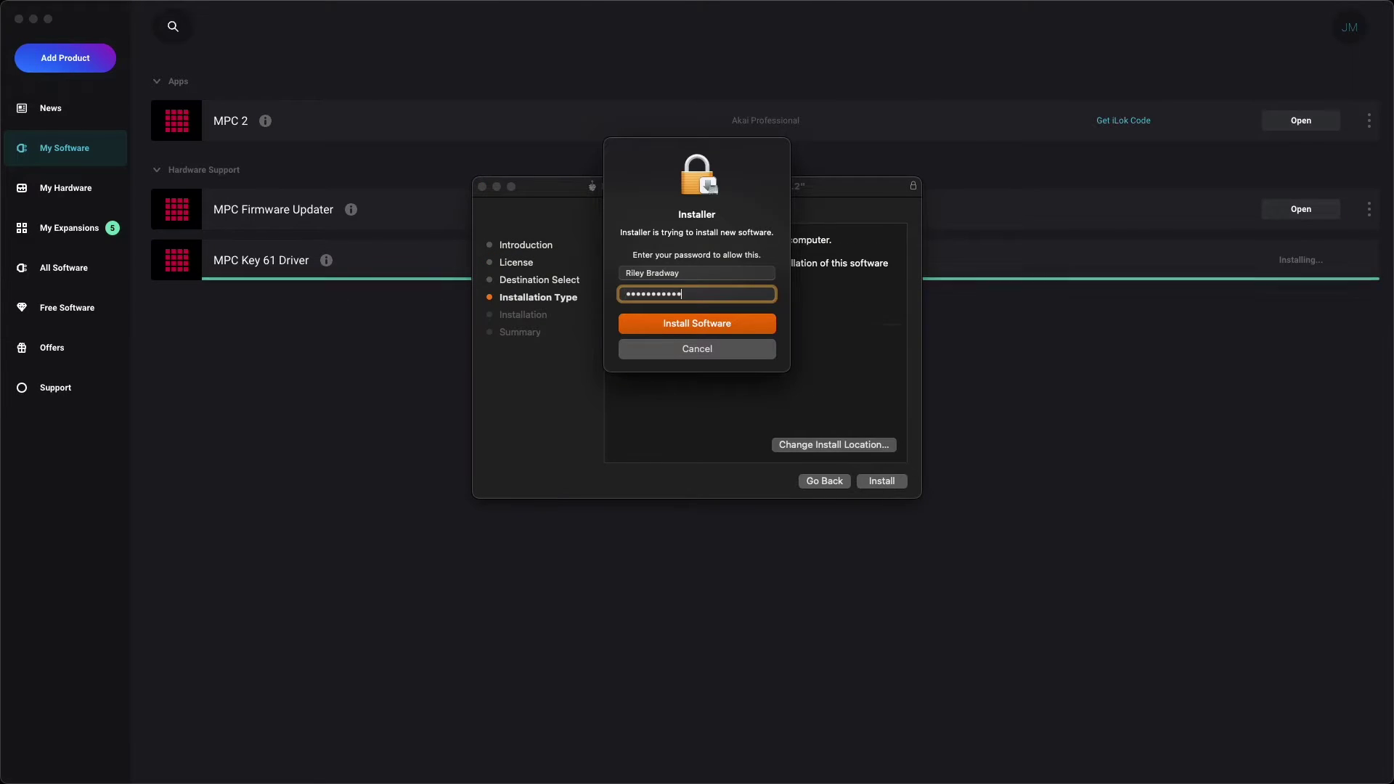
key("Return")
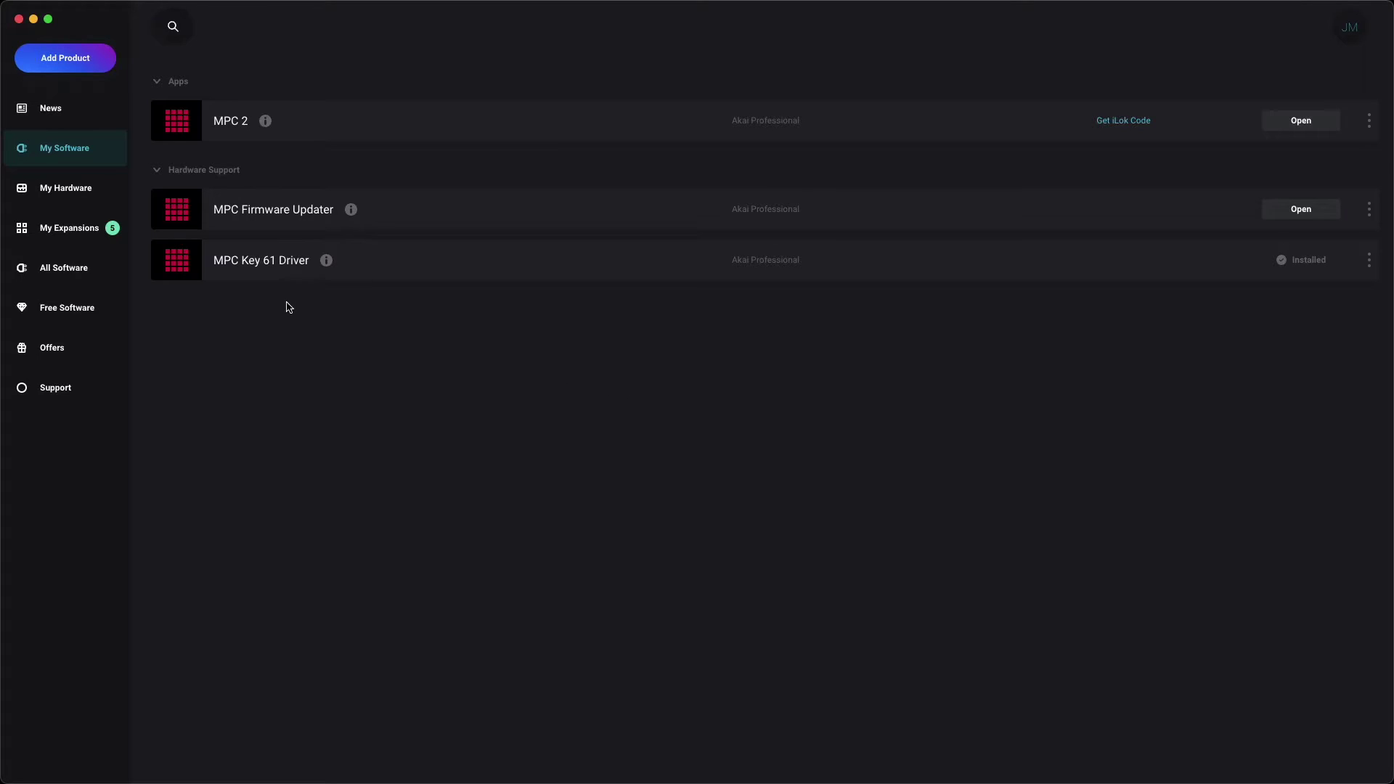
left_click(110, 229)
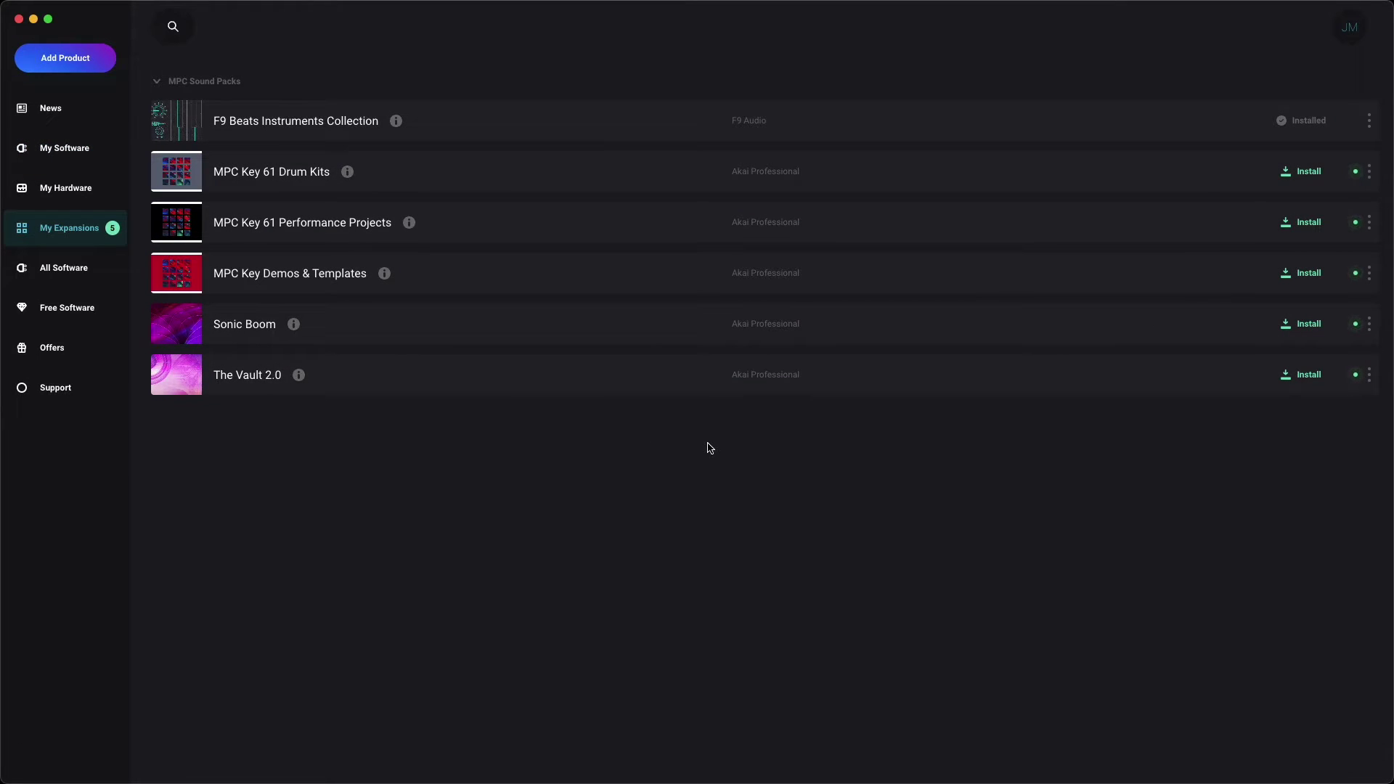
- Install the MPC Key 61 Drum Kits sound pack, then go back to the software list
left_click(1287, 171)
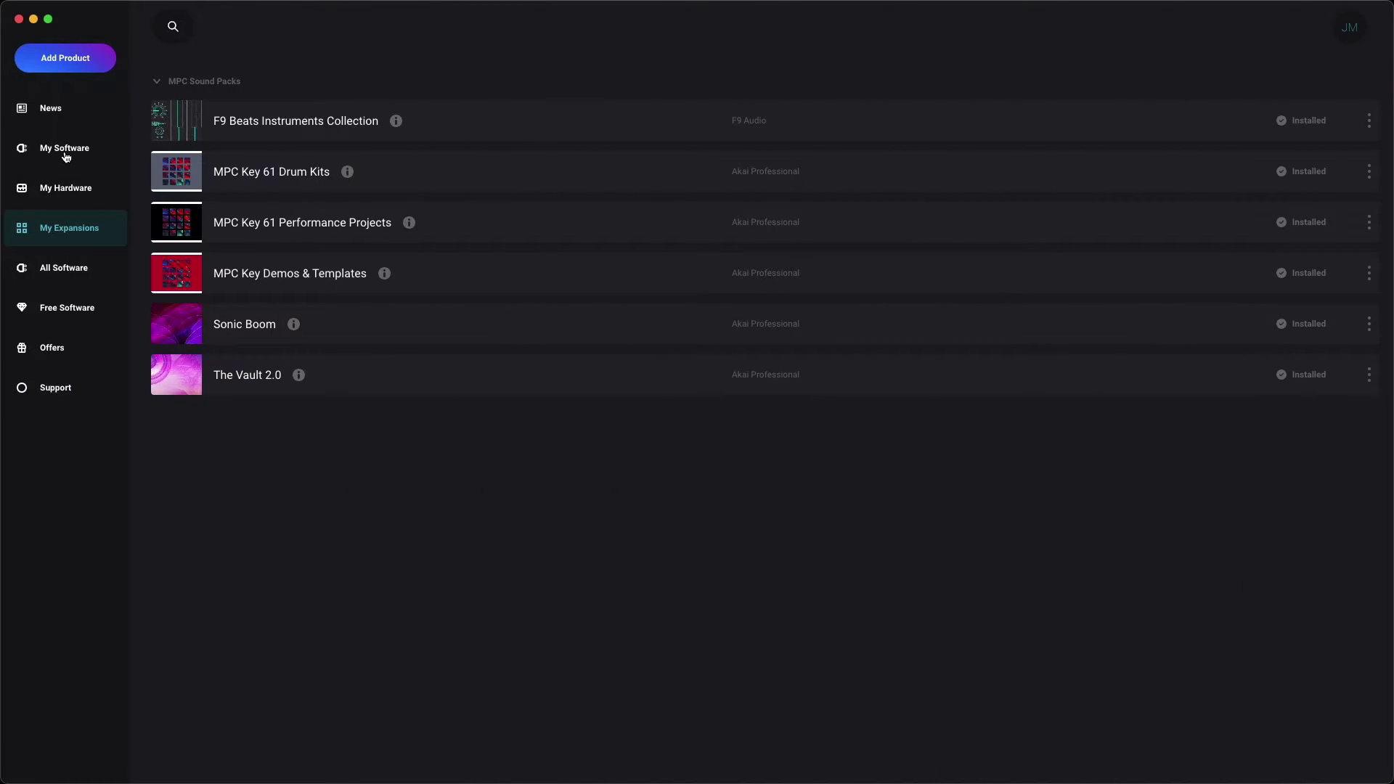
left_click(65, 154)
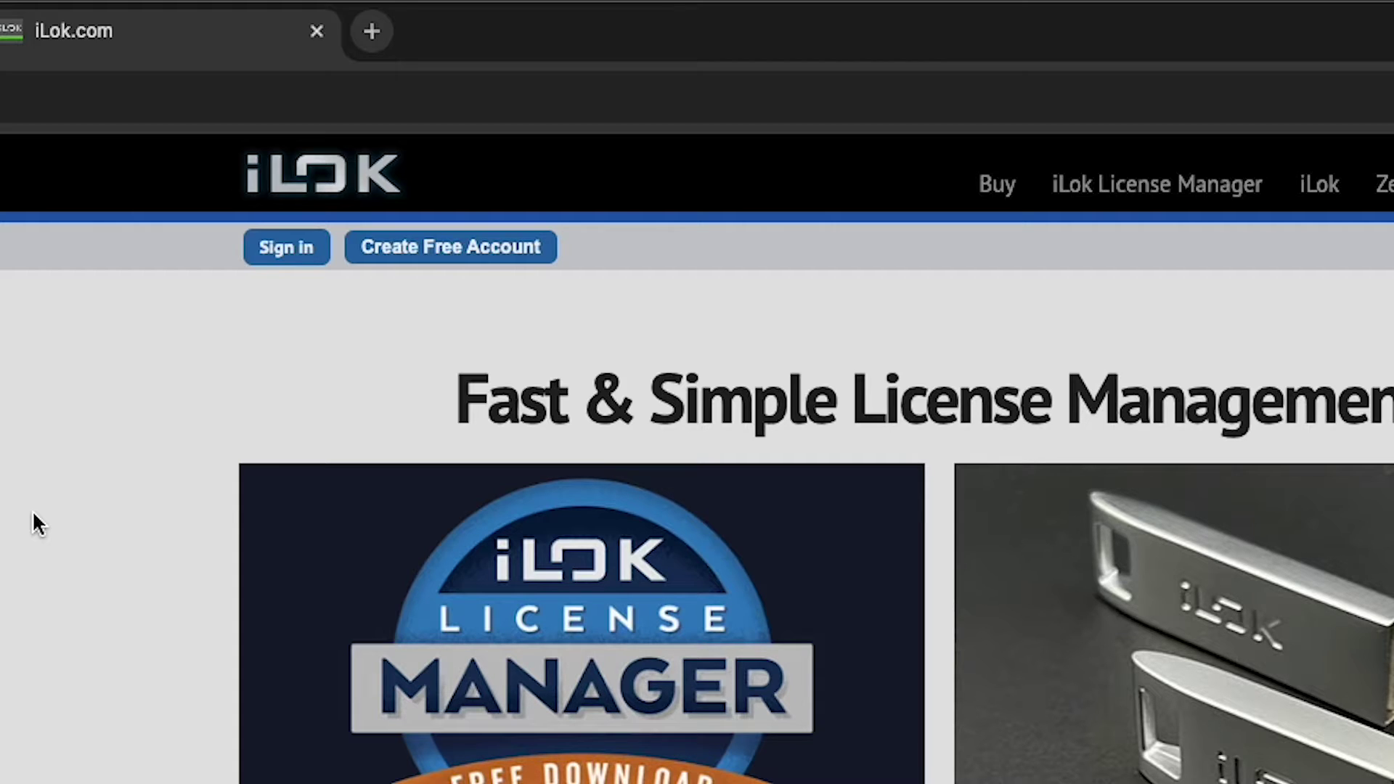
- Fill the free iLok signup form with e-mail and password, each entered twice, and submit
left_click(497, 256)
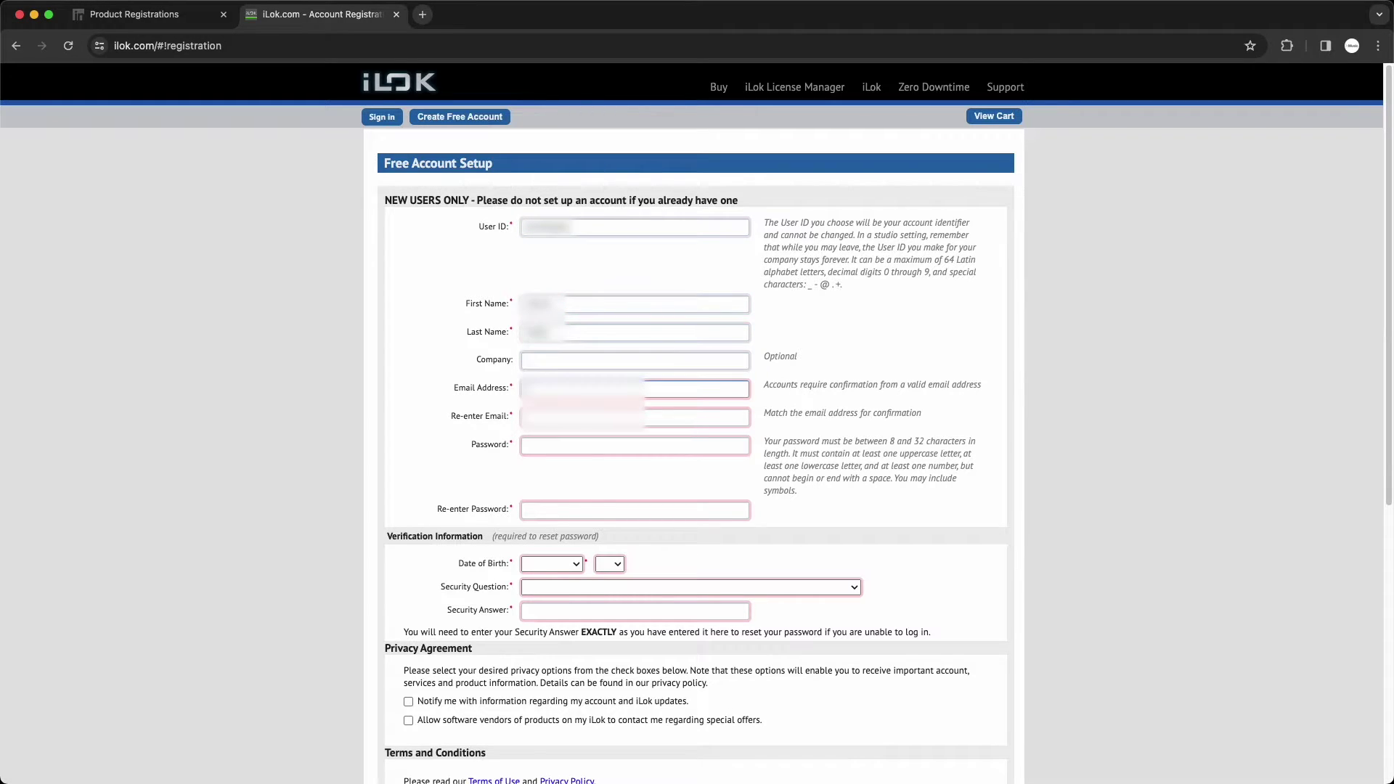
type("xxxxxxxxxxxxxxxxxxxx")
key("Tab")
type("xx")
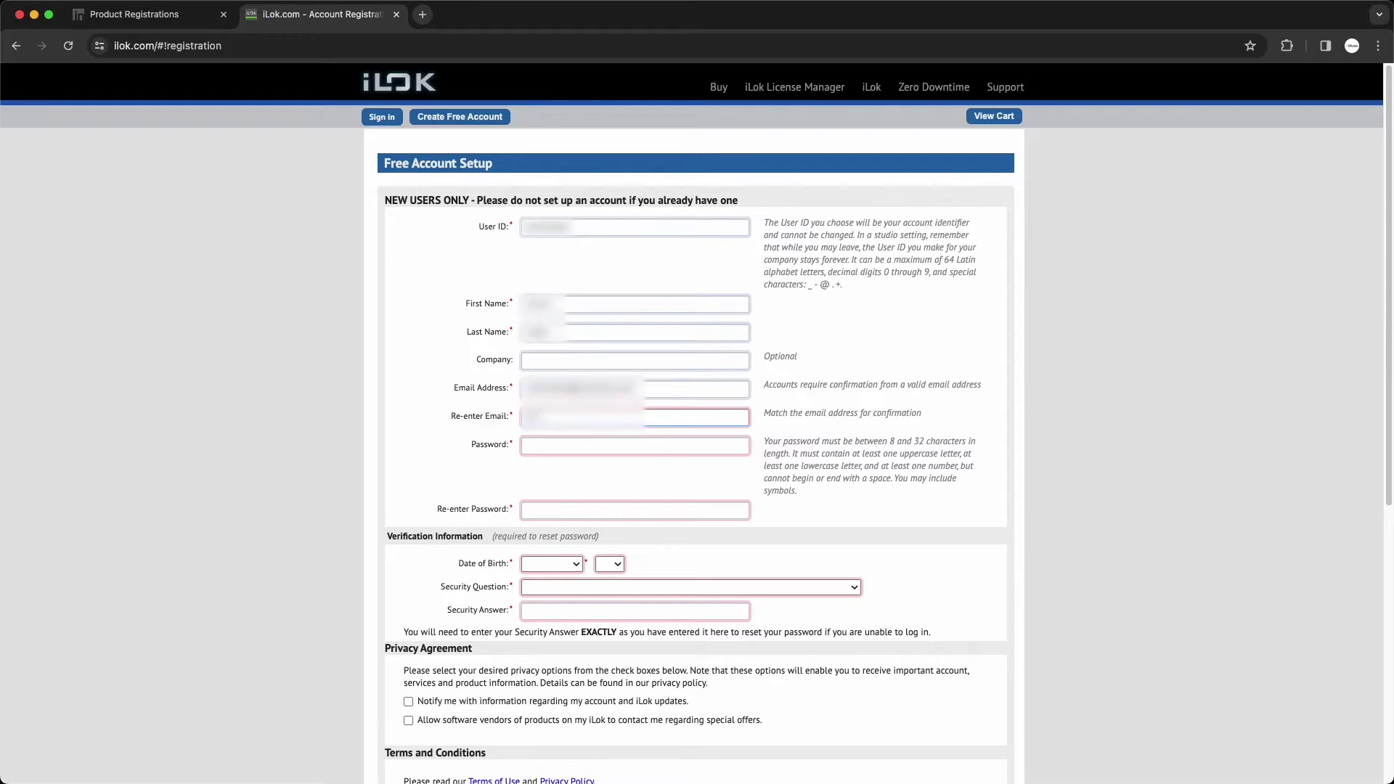
type("xxxxxxxxxxxxxxx")
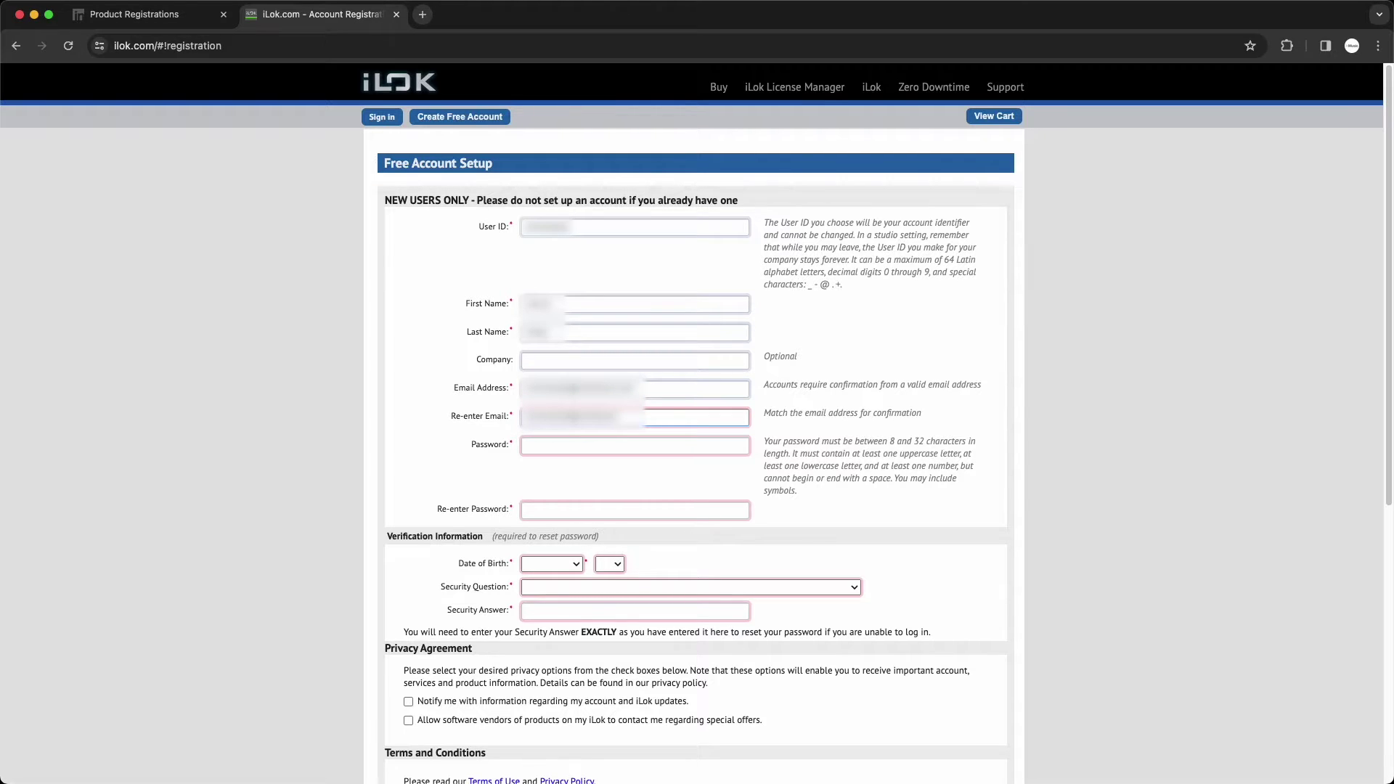
type("x")
key("Tab")
type("xxxxxxxxxxxxxx")
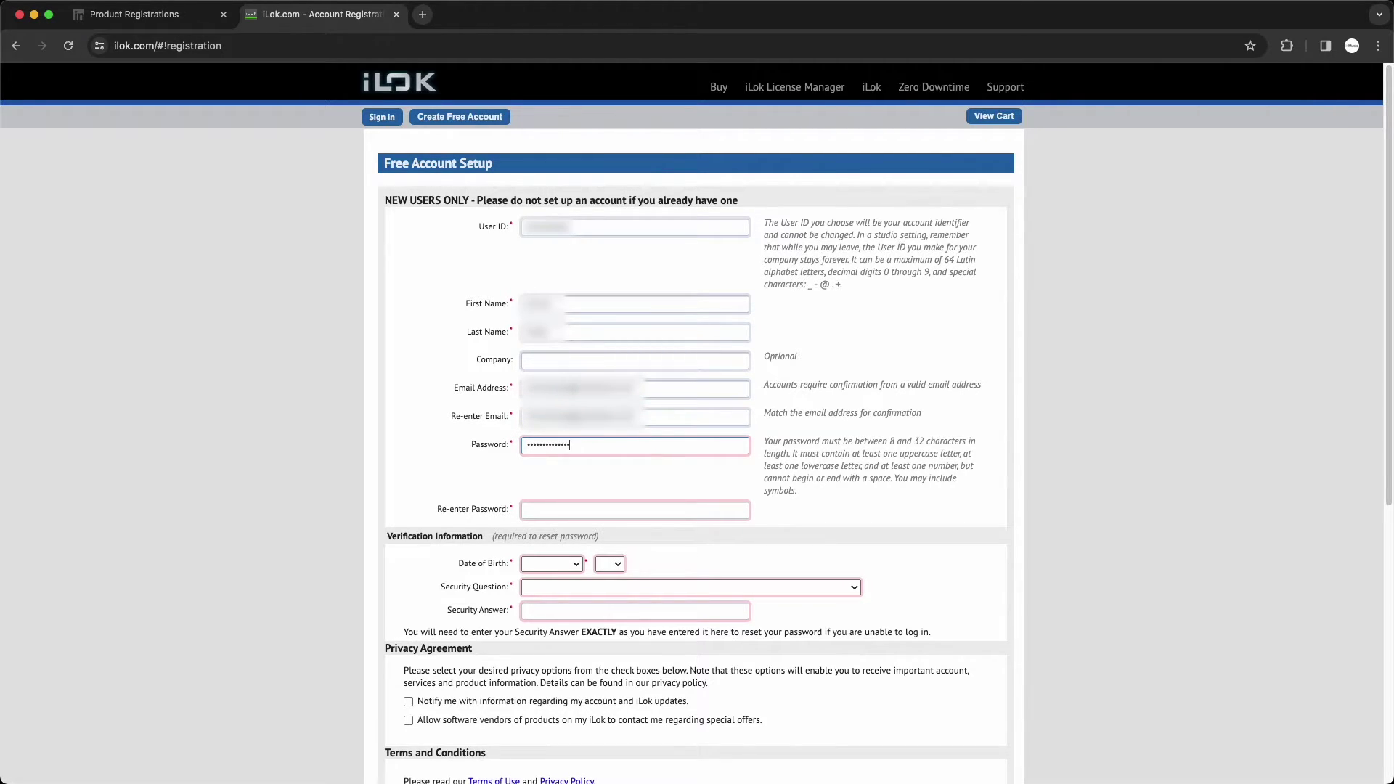
type("xx")
key("Tab")
type("xxxxxxxxx")
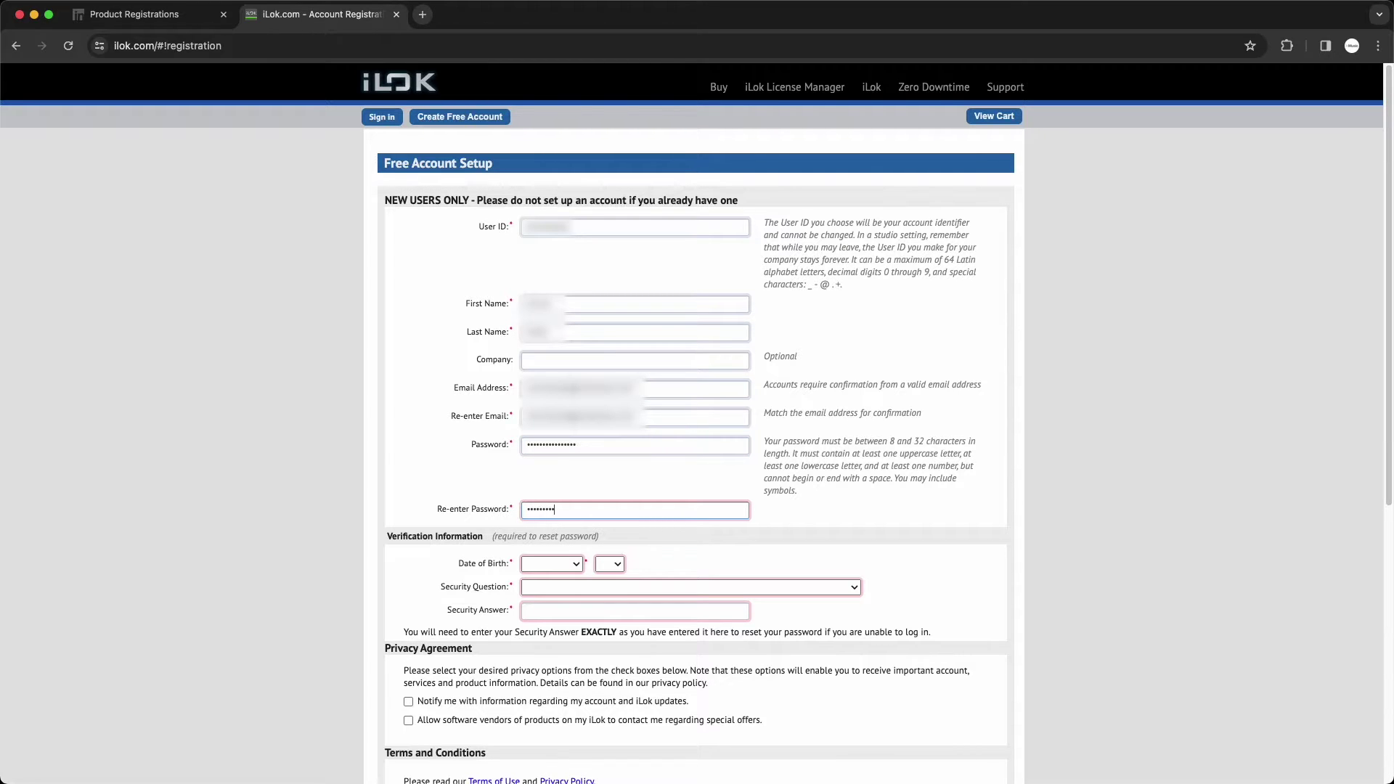
type("xxxxxxx")
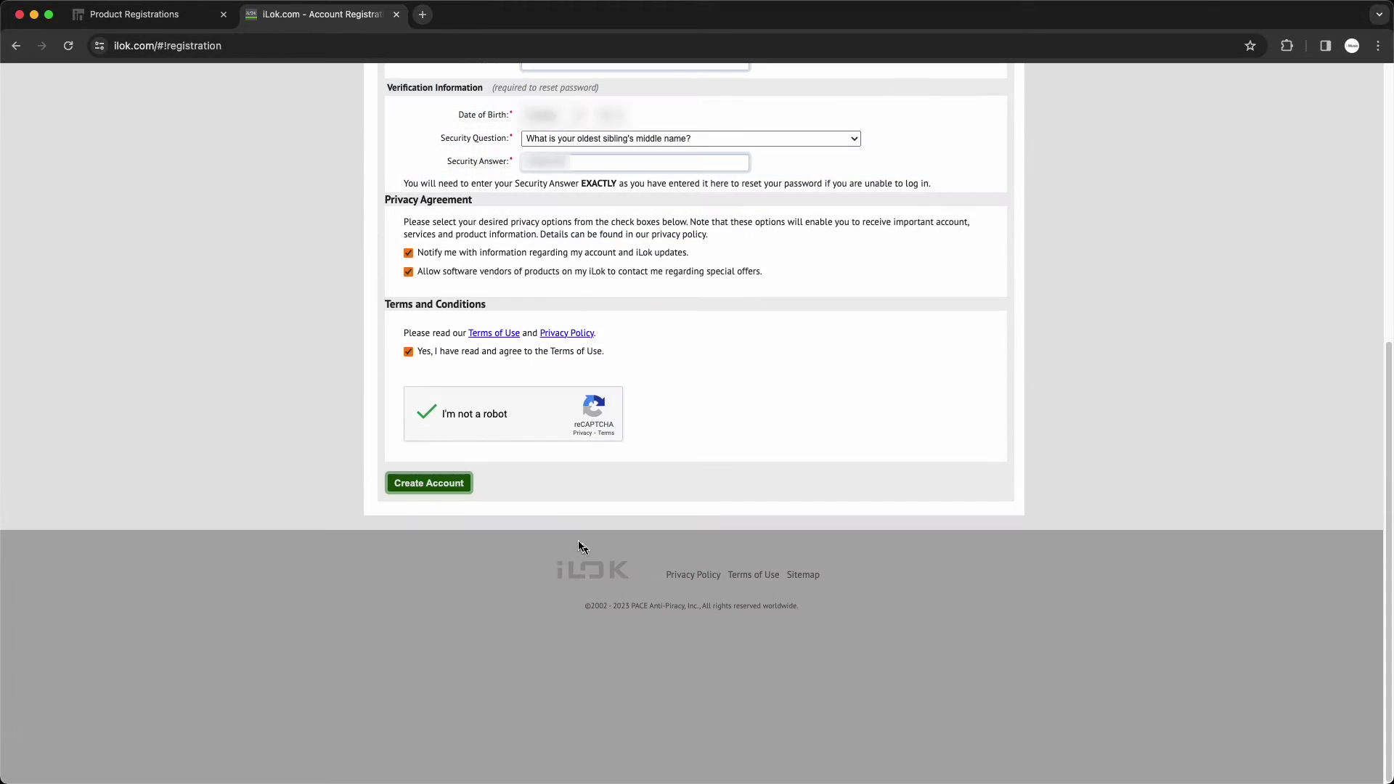
left_click(443, 486)
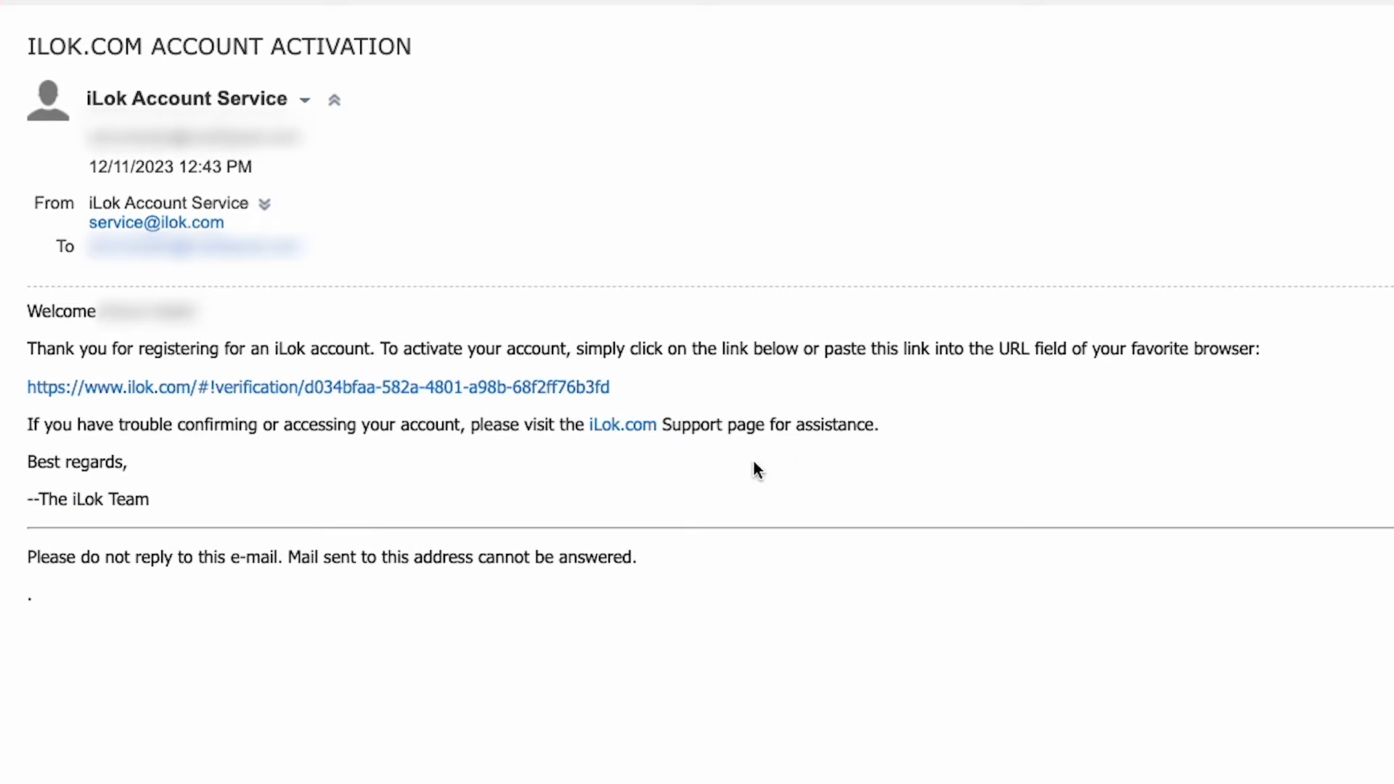
- Follow the e-mailed activation link, sign in with the account password, and continue to iLok home
left_click(441, 392)
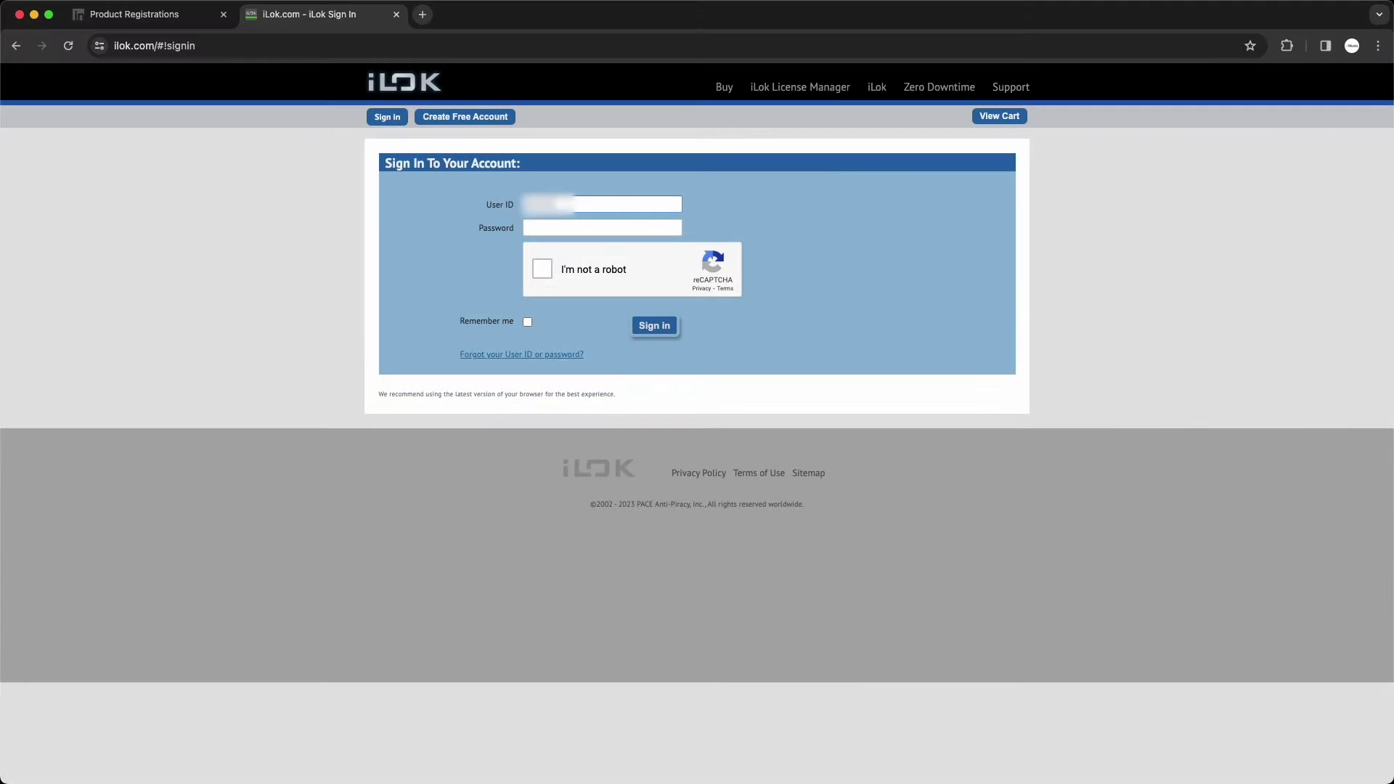
type("•••••")
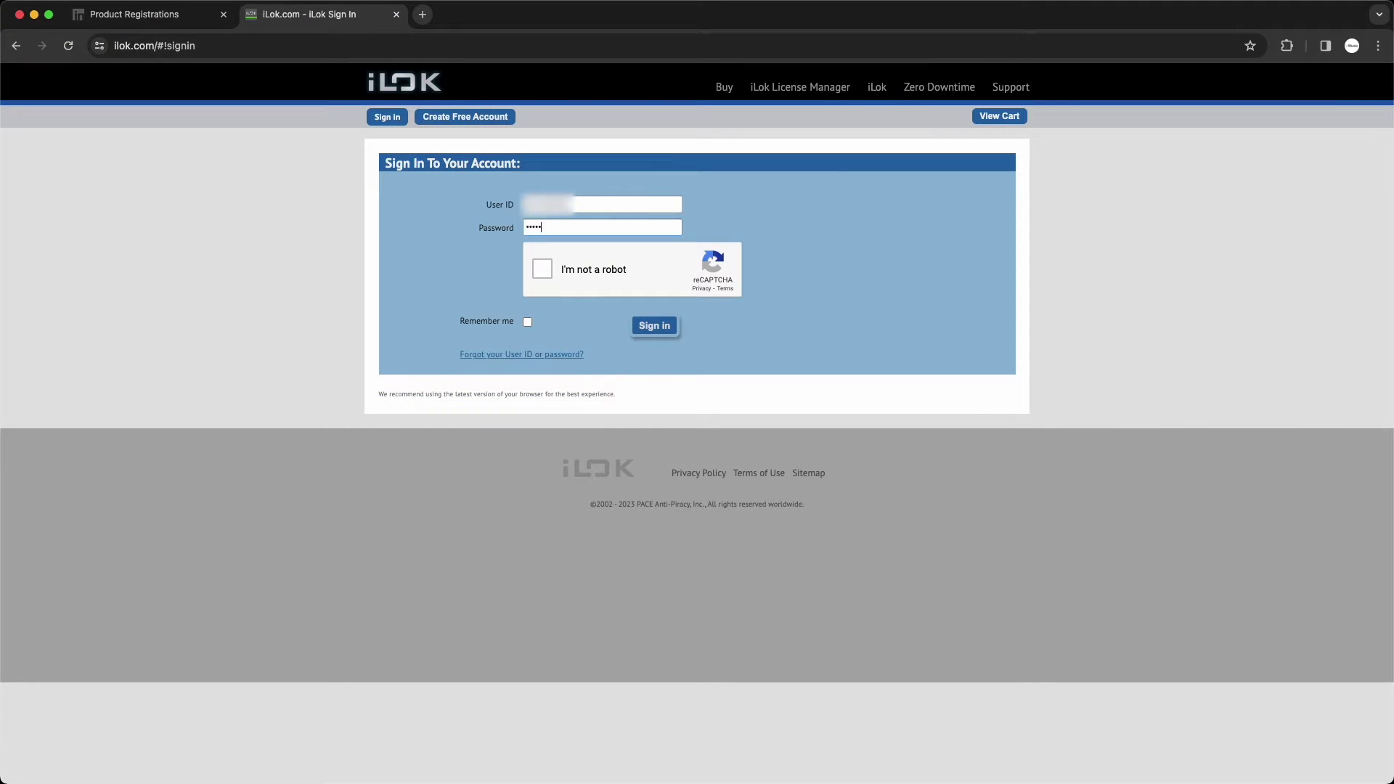
type("•••••••••••")
left_click(657, 327)
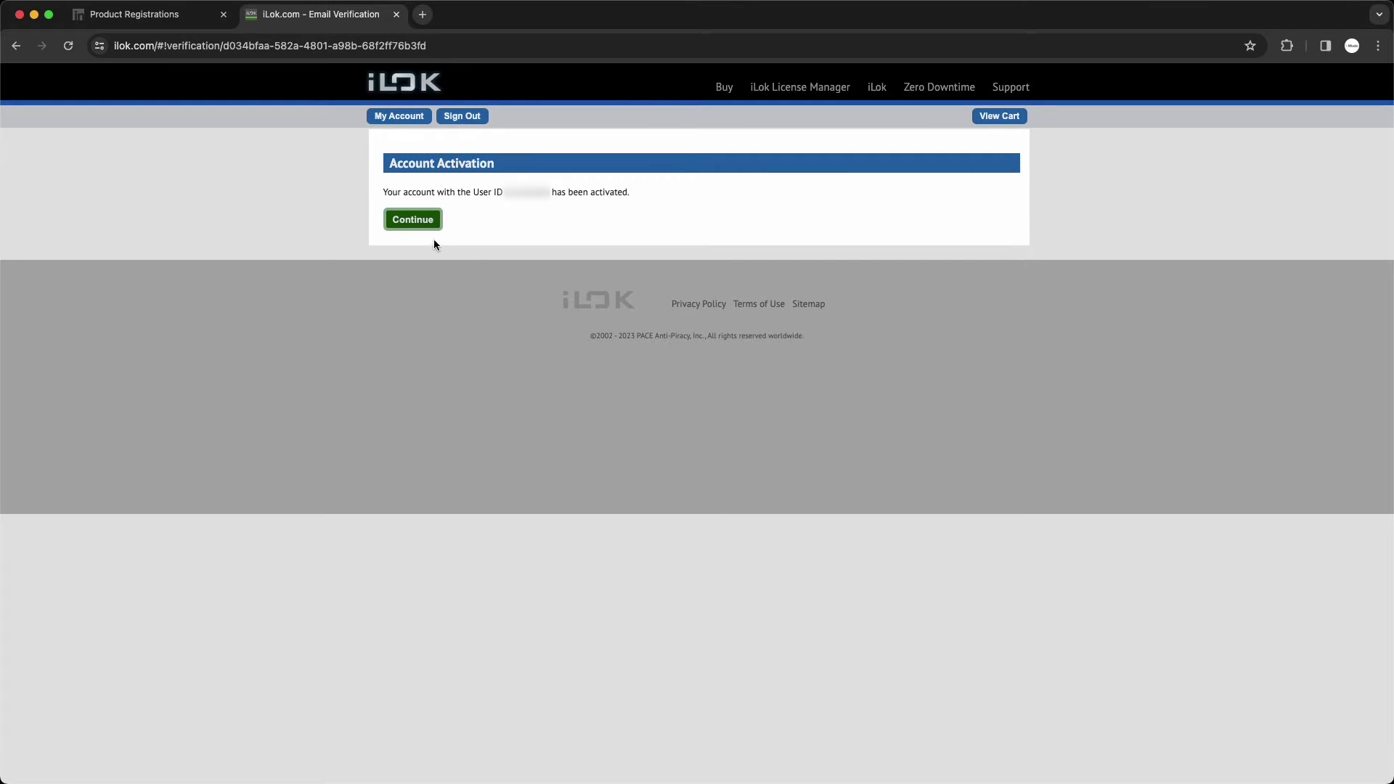
left_click(409, 219)
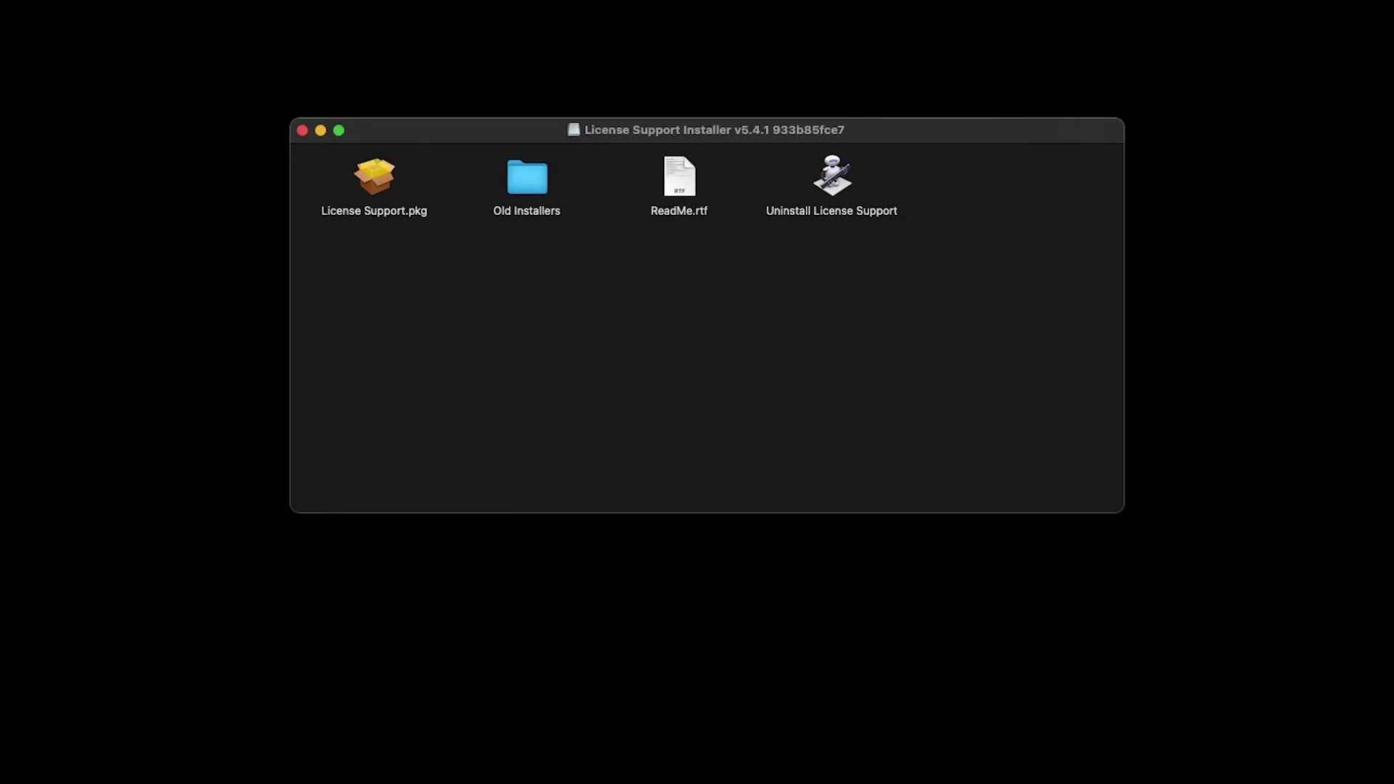
- Run License Support.pkg, agree to the license terms, and install it until the summary shows success
double_click(365, 185)
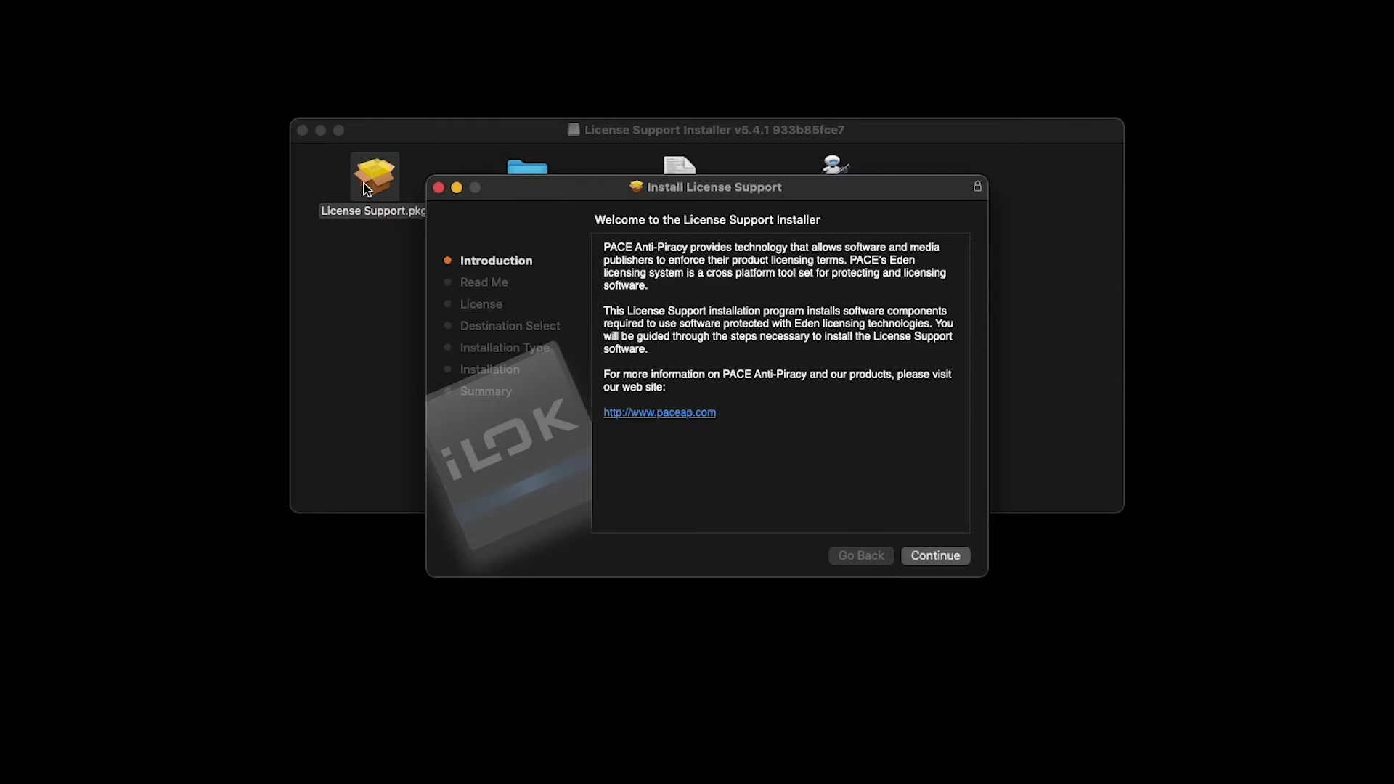
left_click(944, 556)
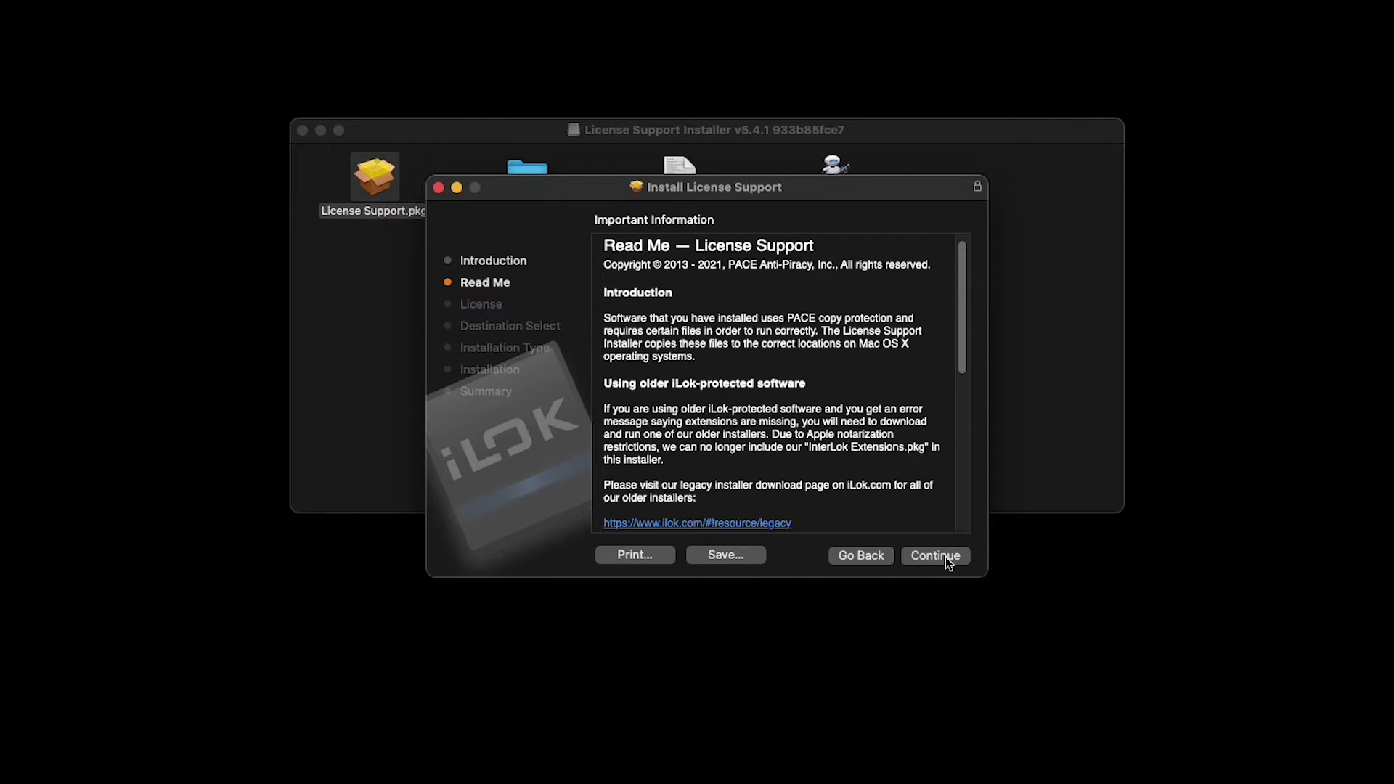
scroll(903, 448, "down", 5)
left_click(922, 556)
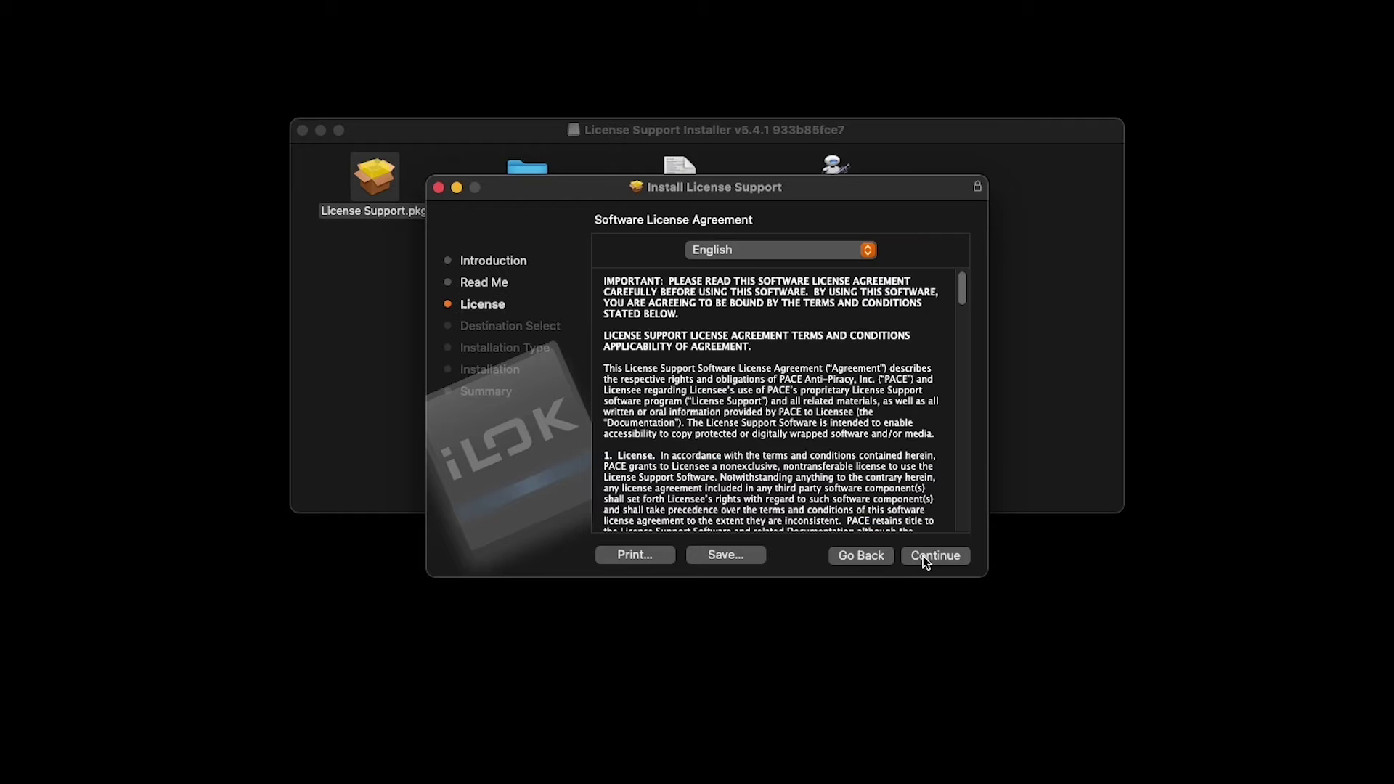
scroll(877, 464, "down", 15)
left_click(921, 553)
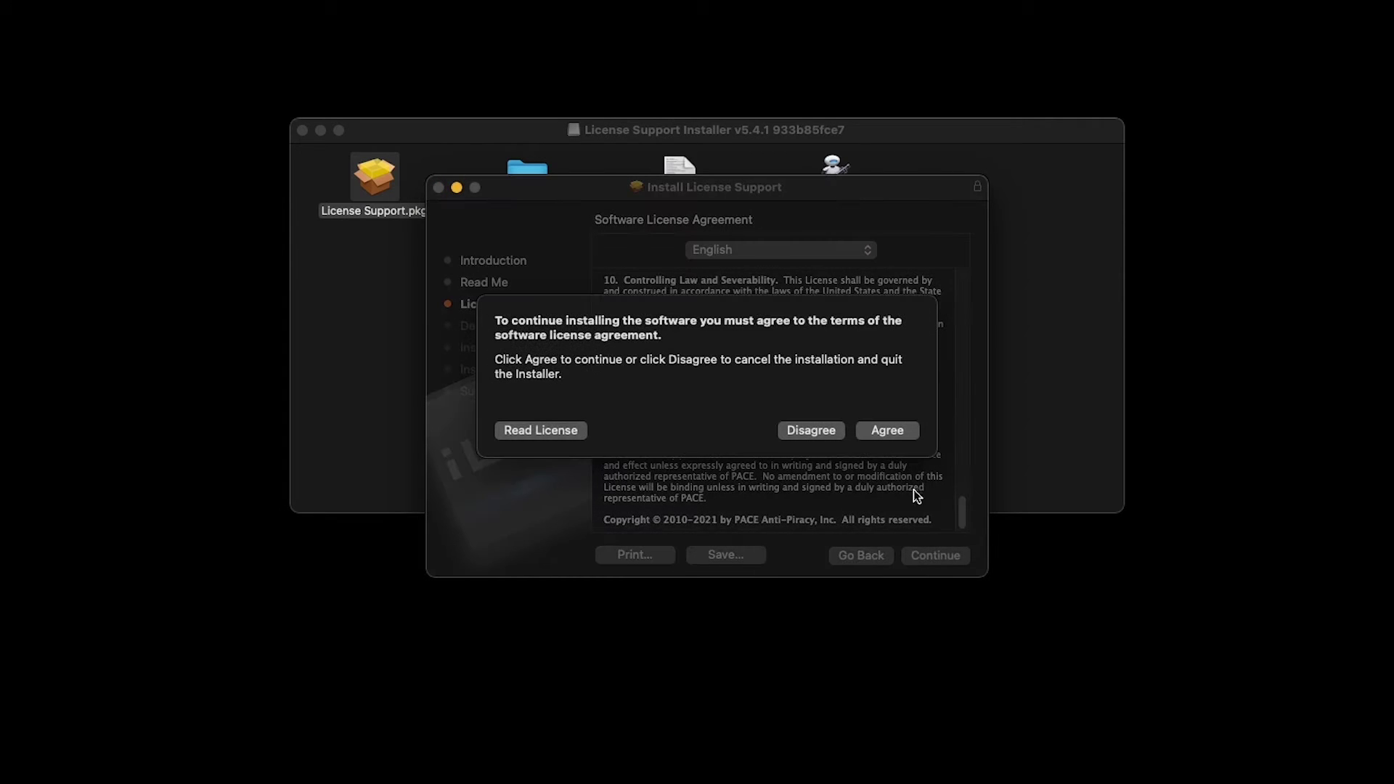
left_click(889, 431)
left_click(934, 555)
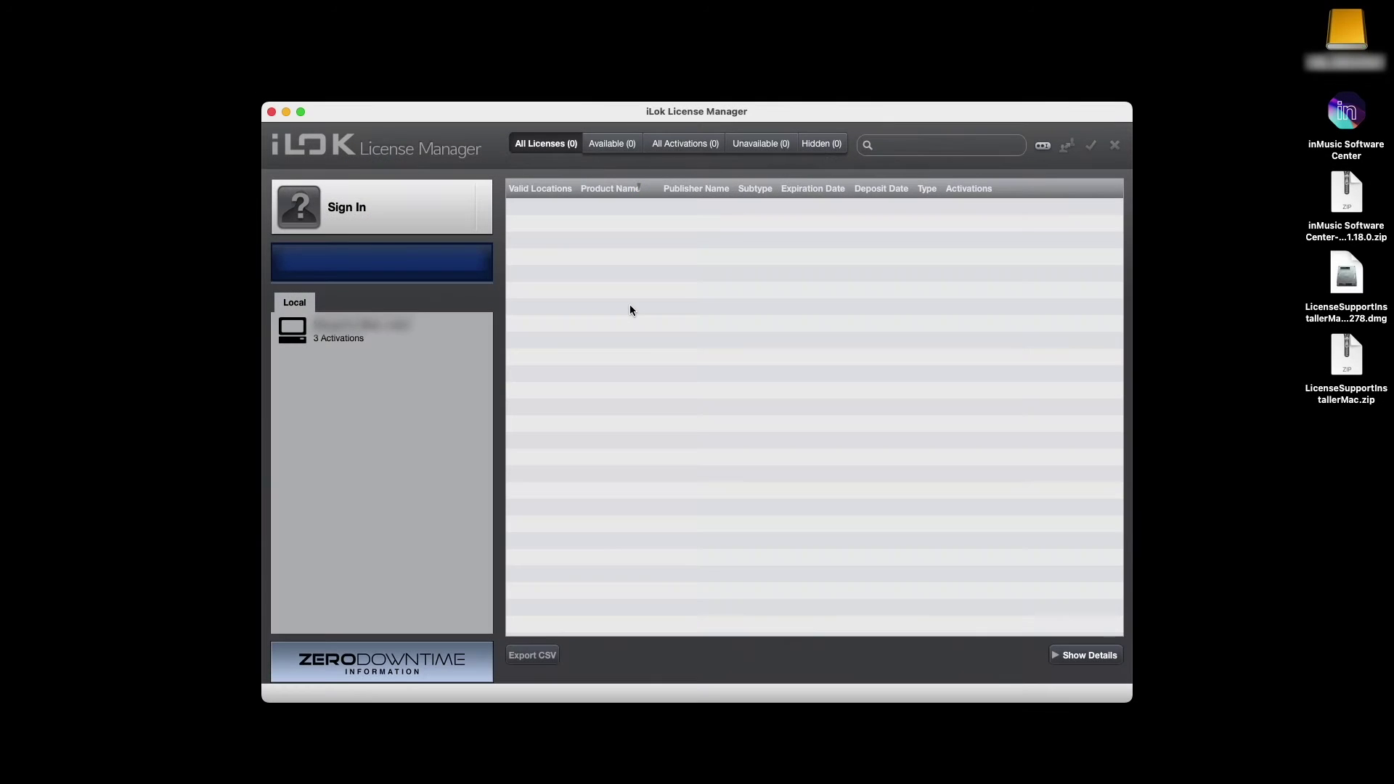
- Enter the iLok account's User ID and password in the iLok Sign In dialog
left_click(389, 208)
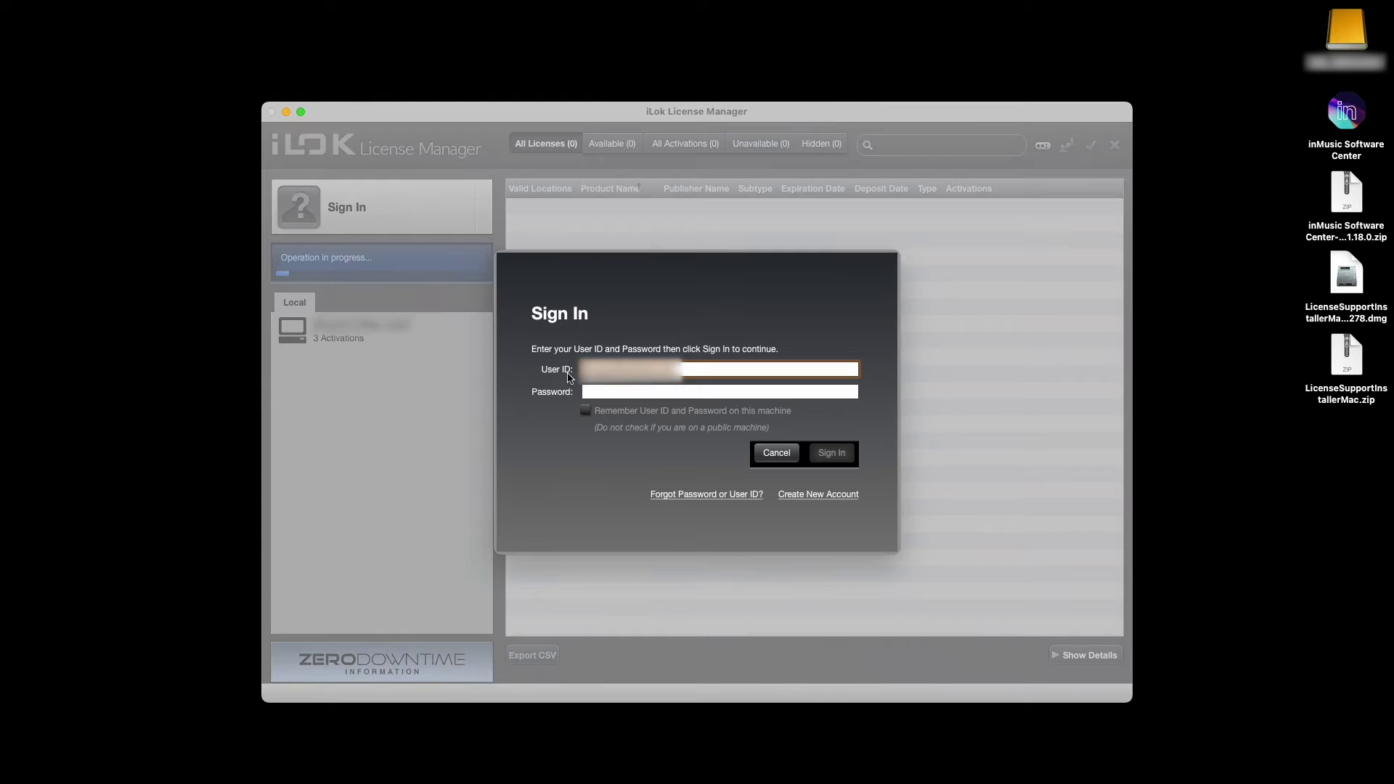
key("Tab")
type("•••••••••••")
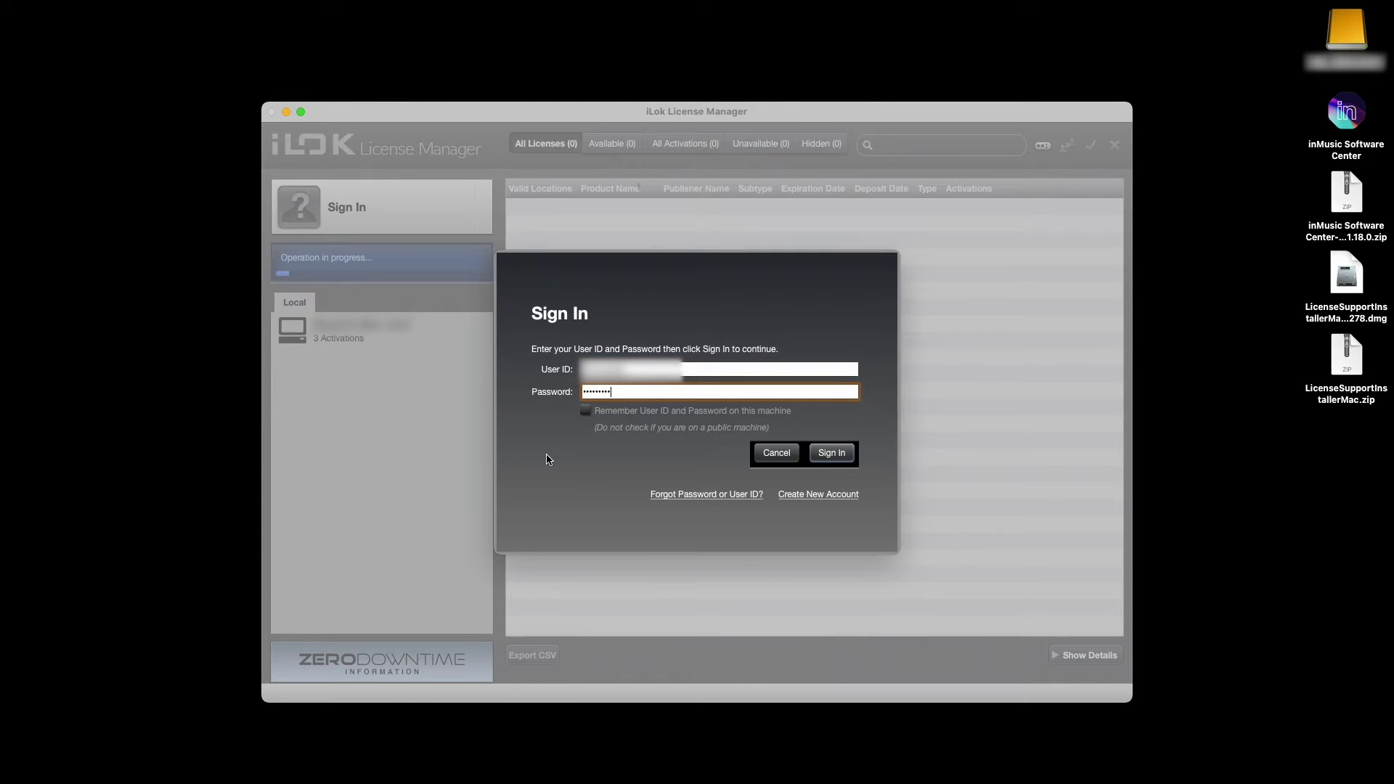
type("•••••")
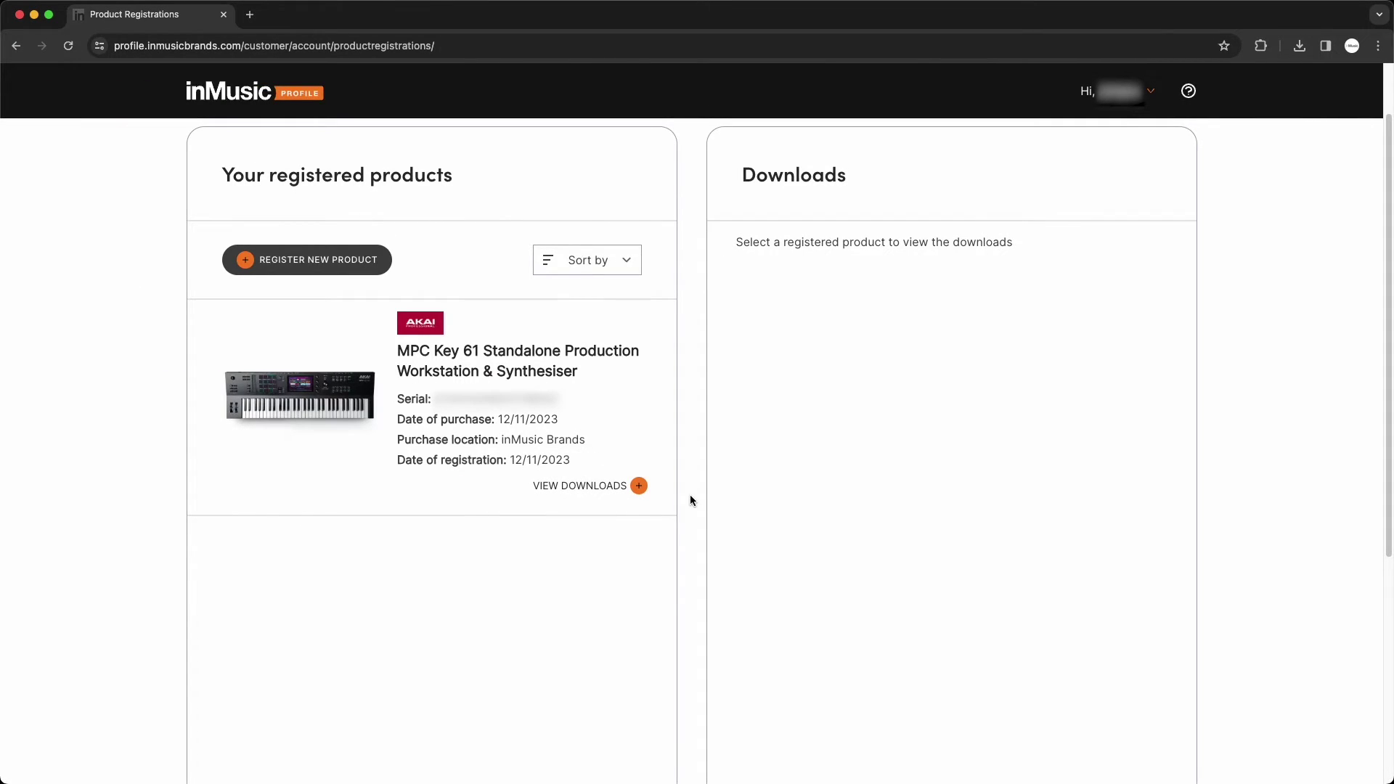
- Copy the MPC 2 software serial from the MPC Key 61's MPC 2.12 Desktop Software downloads
left_click(639, 487)
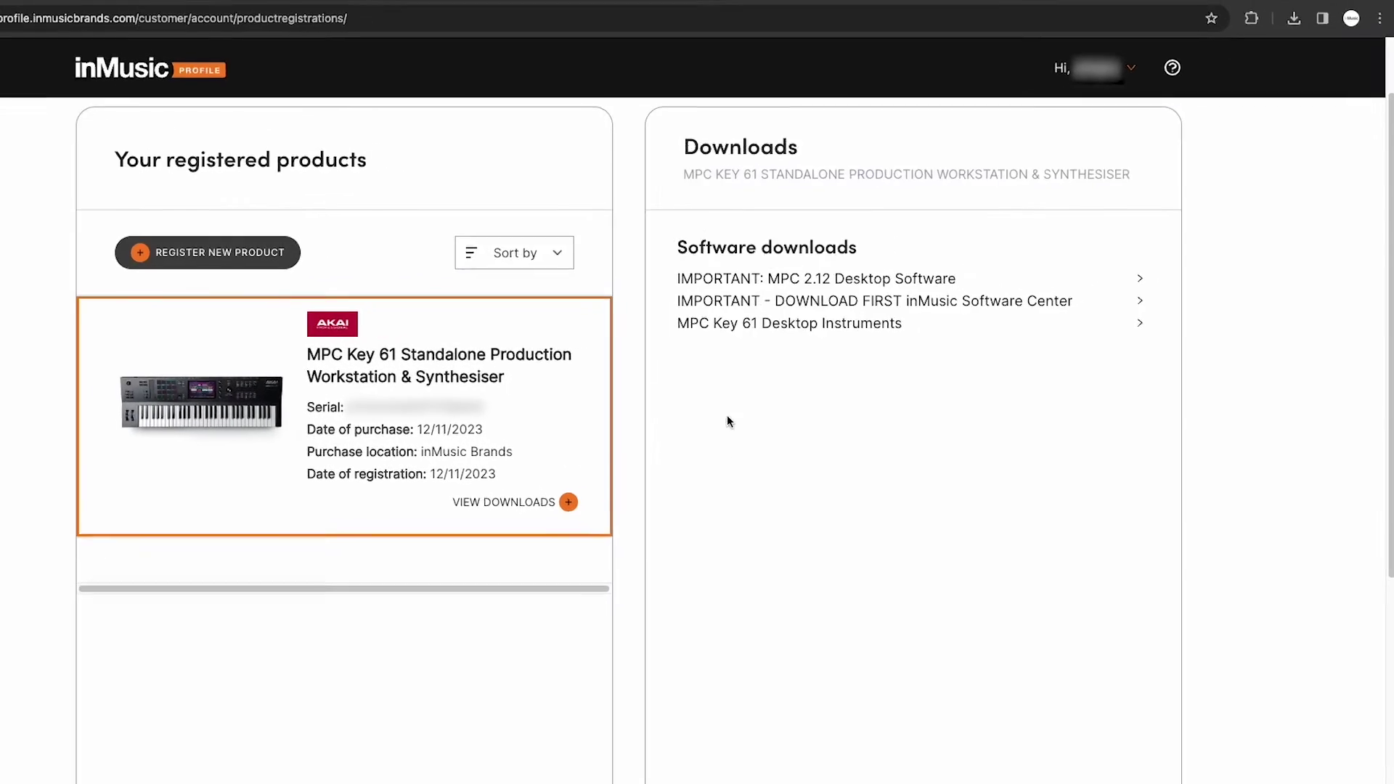
left_click(914, 286)
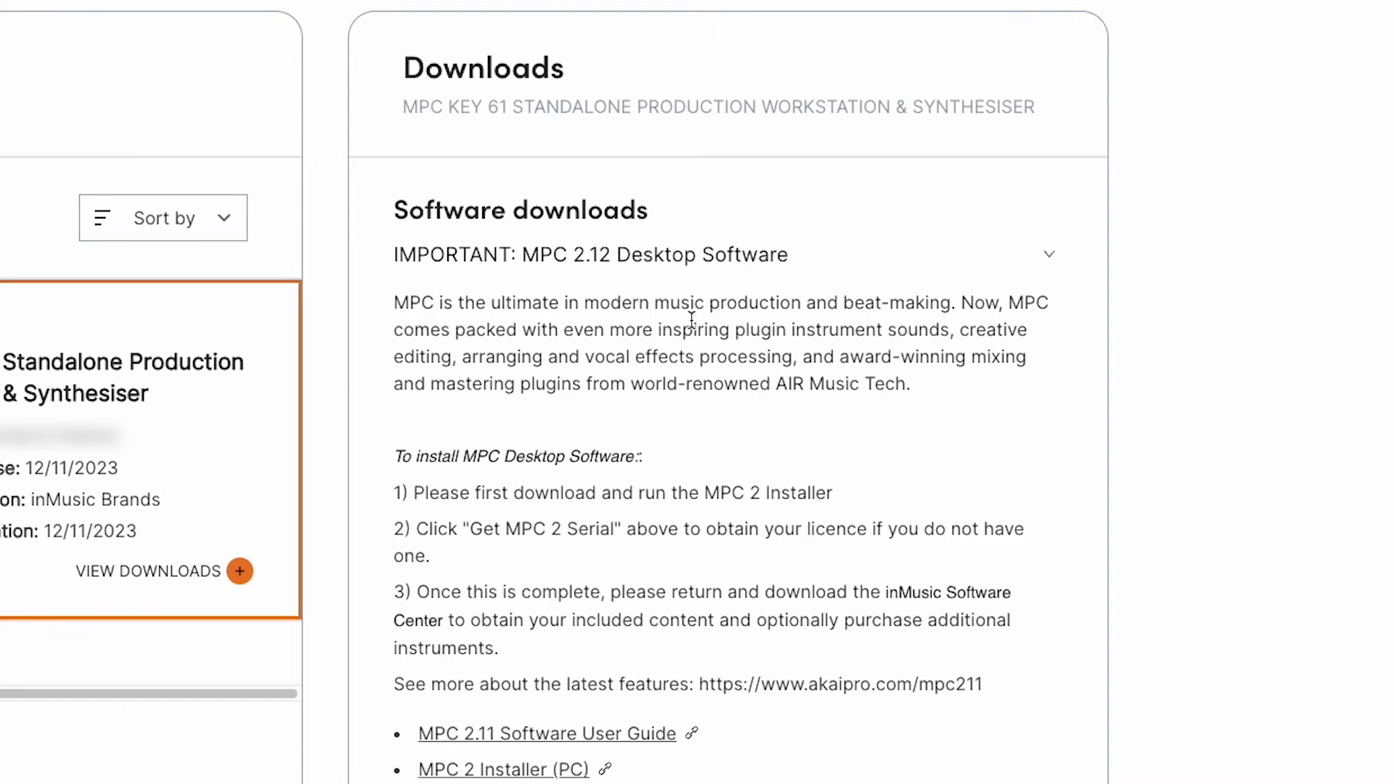
scroll(737, 595, "down", 3)
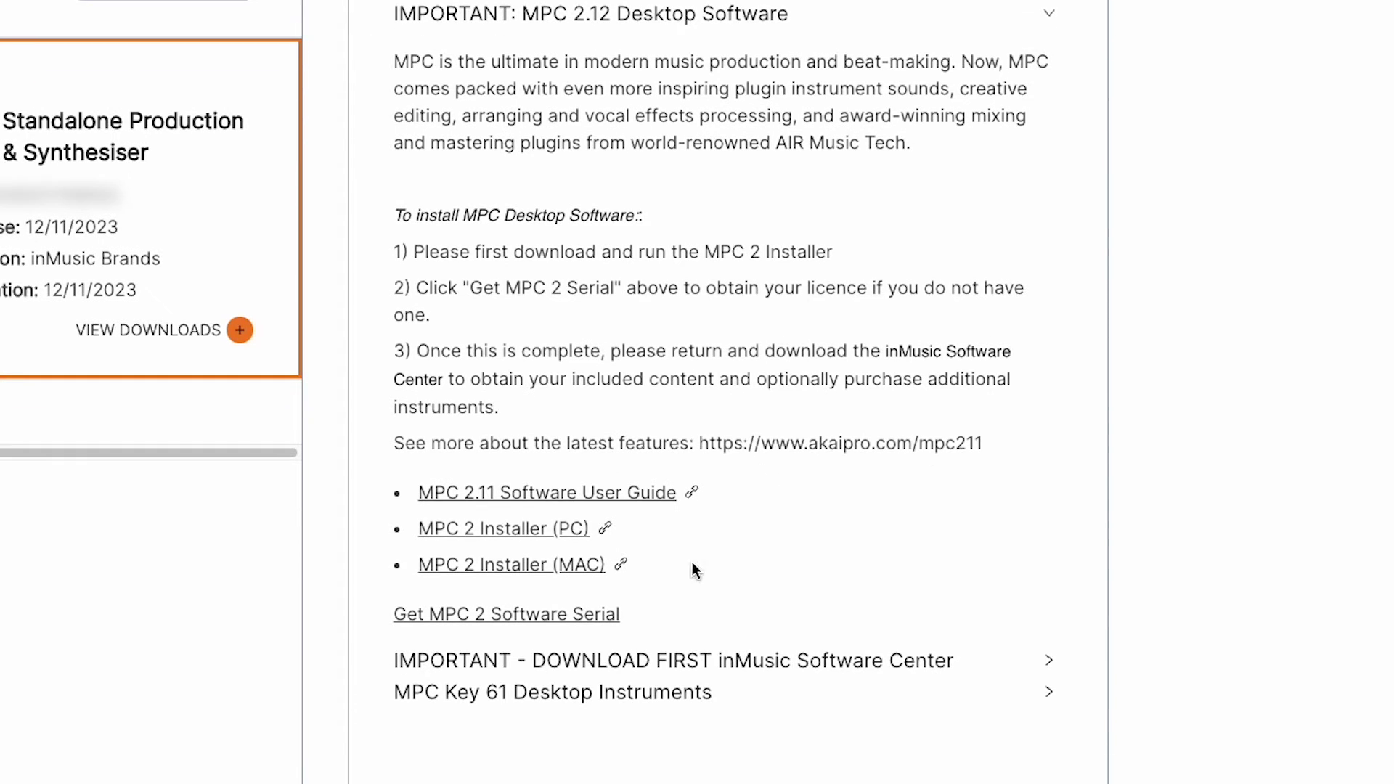
left_click(573, 617)
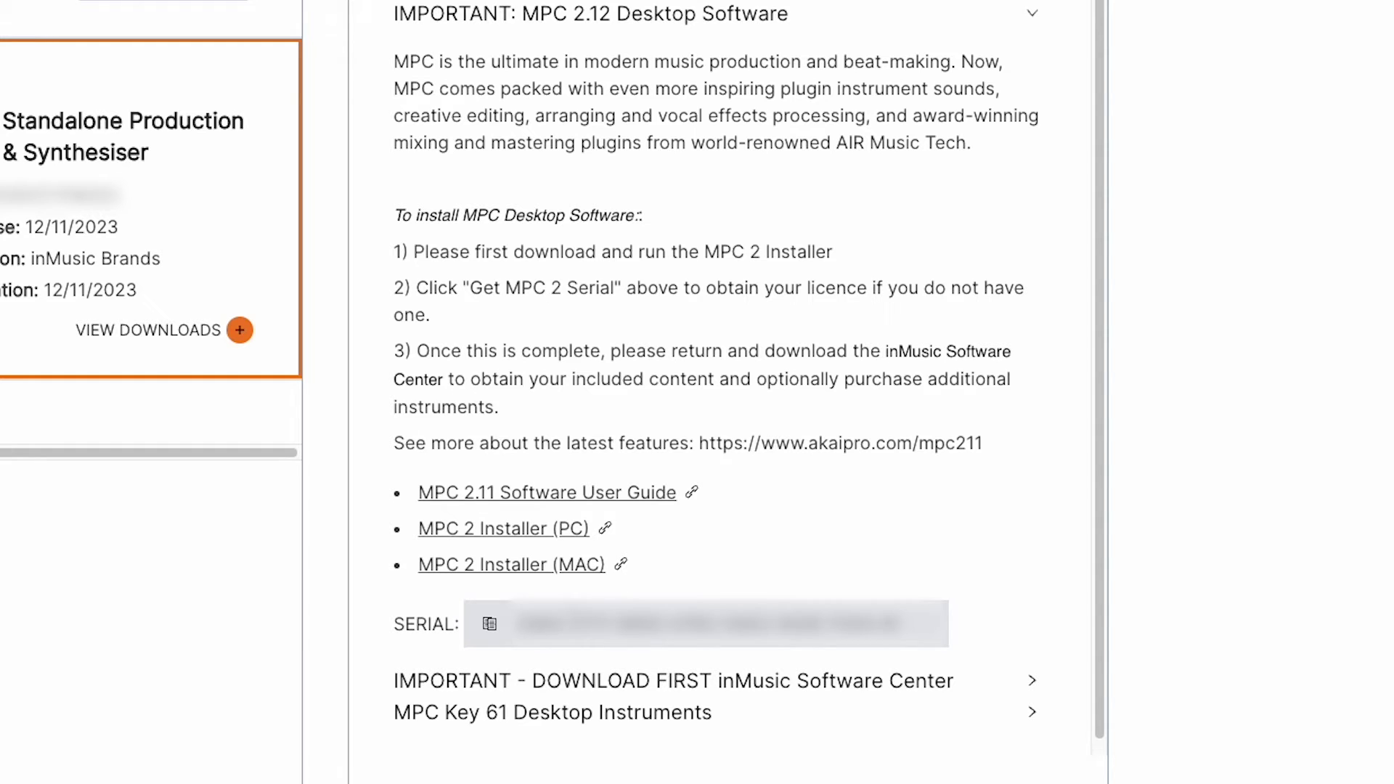
left_click(488, 623)
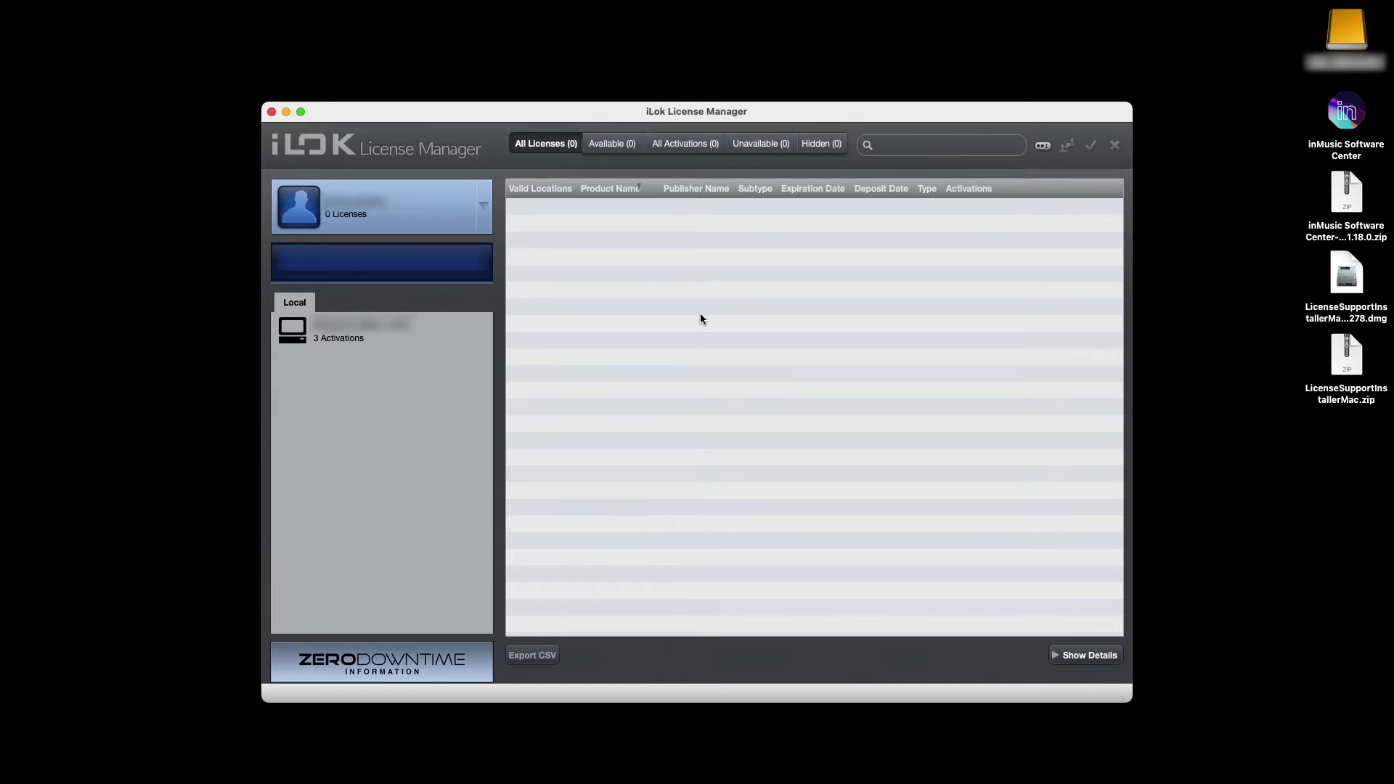
- Redeem the pasted MPC activation code in iLok License Manager onto this computer
mouse_move(242, 8)
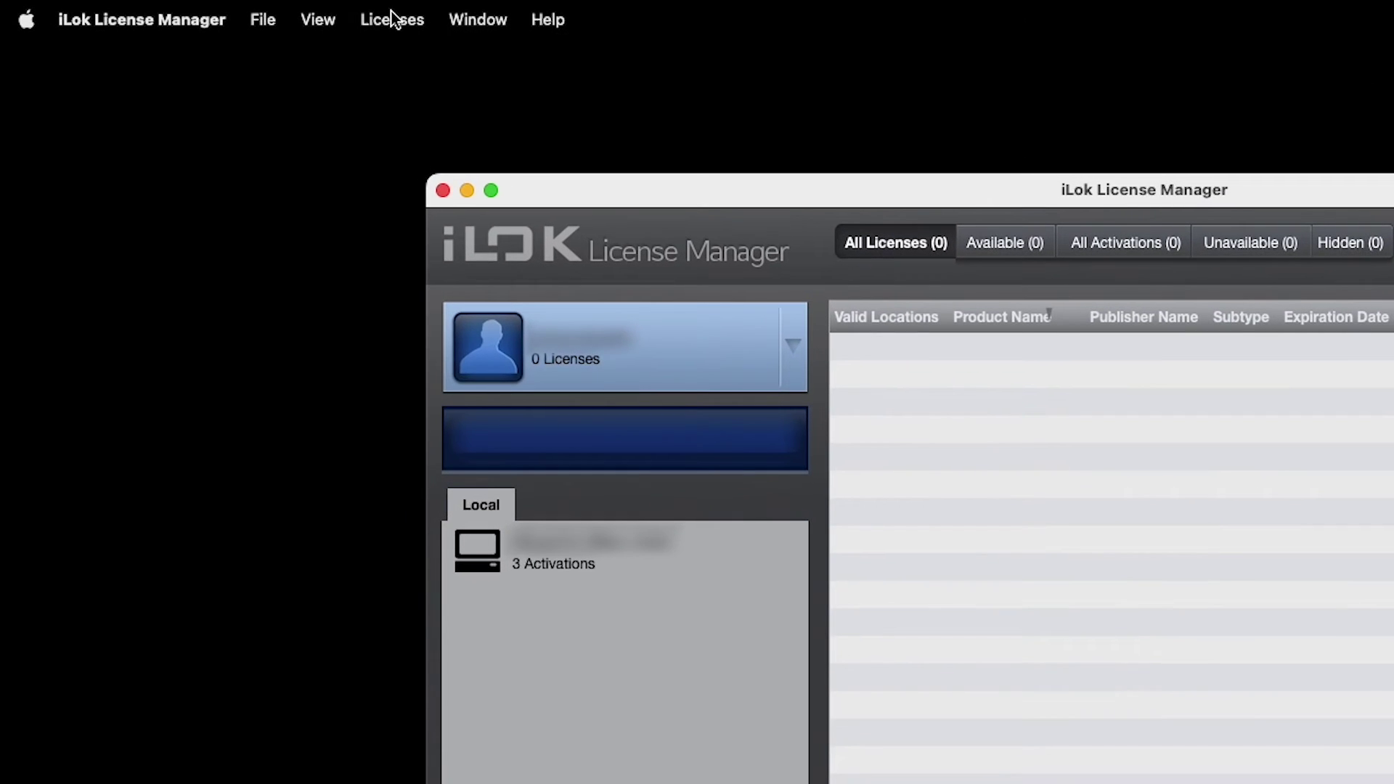
left_click(393, 18)
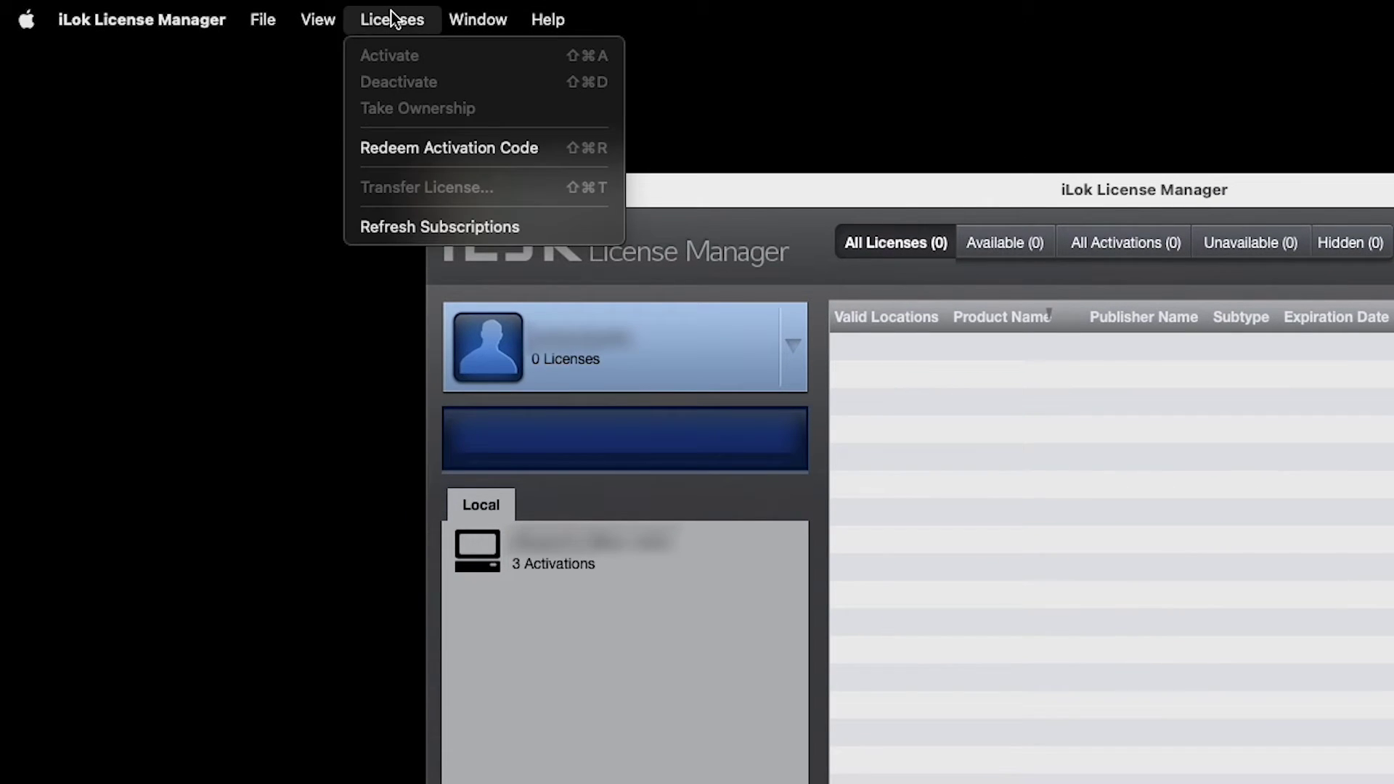
left_click(557, 154)
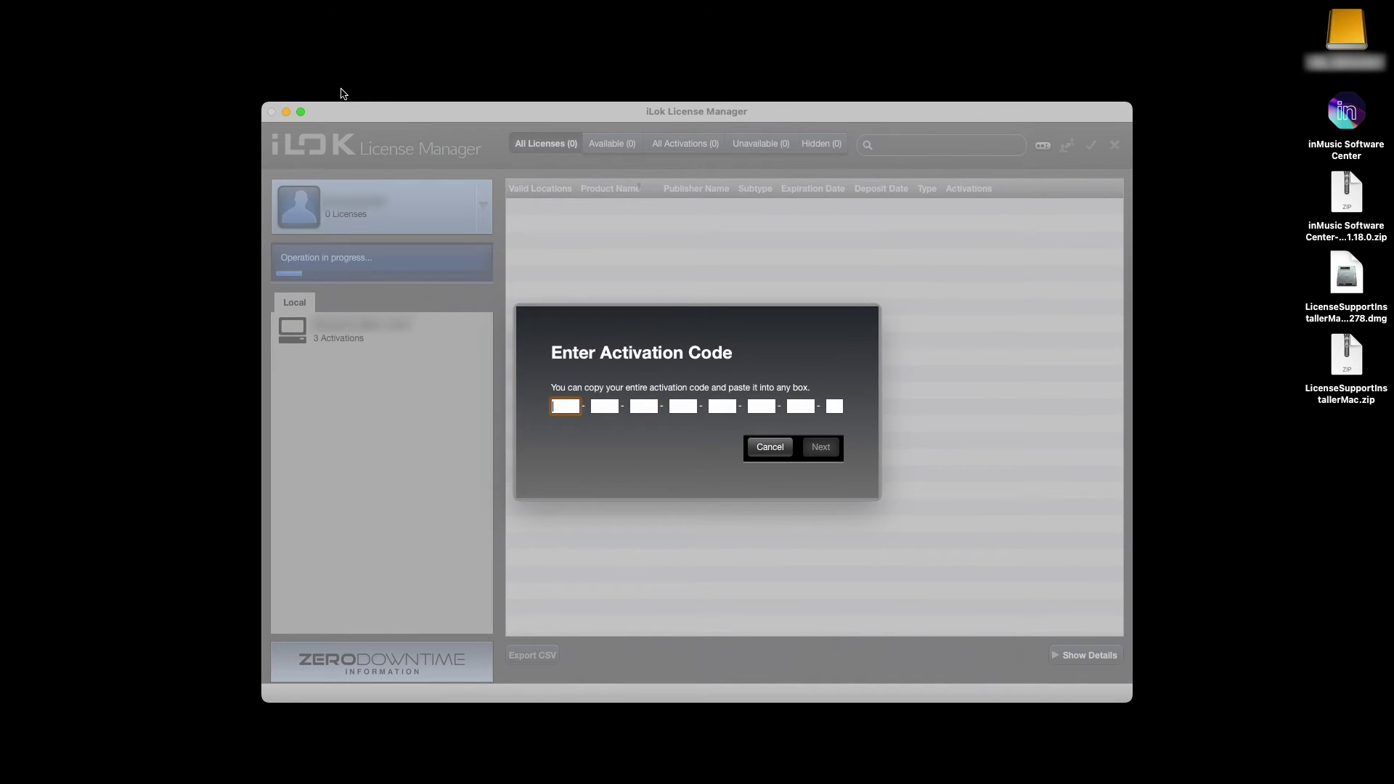
key("super+v")
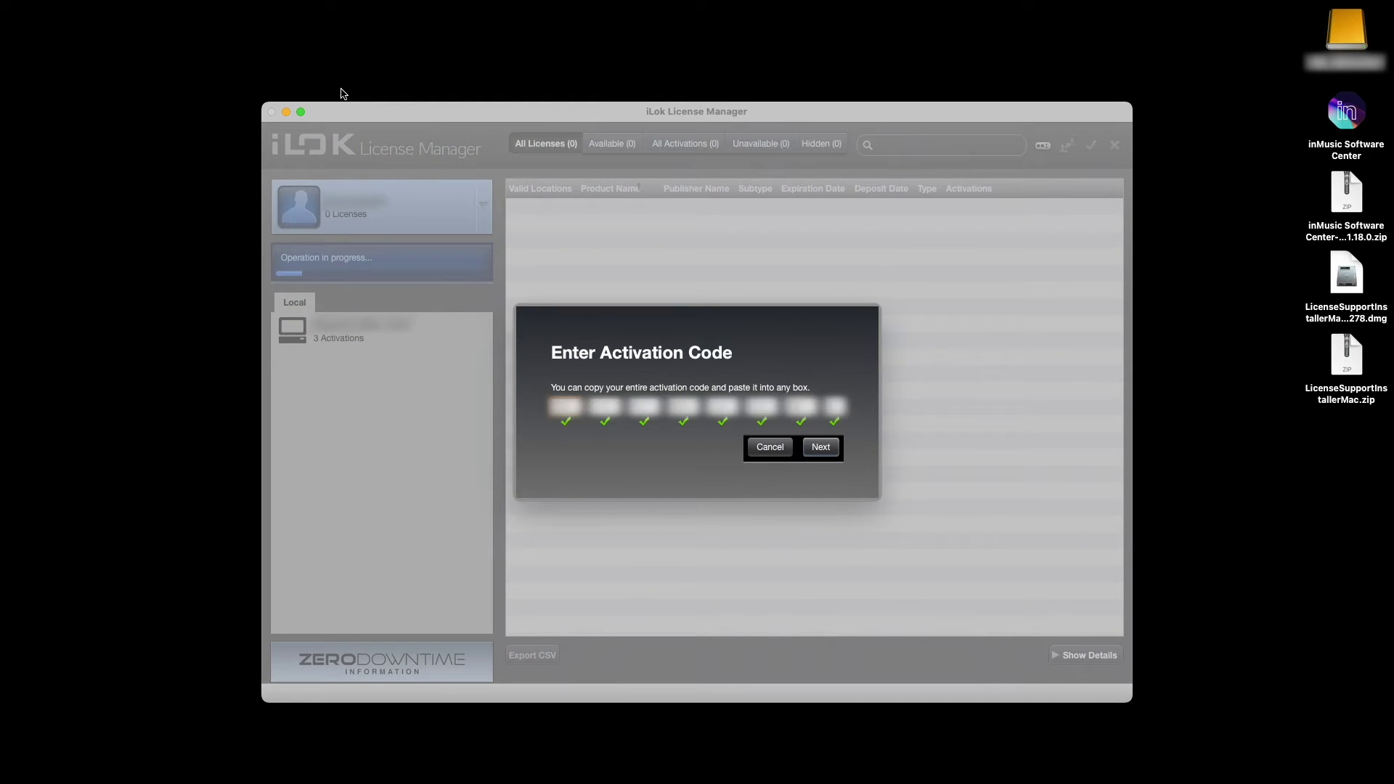
left_click(819, 453)
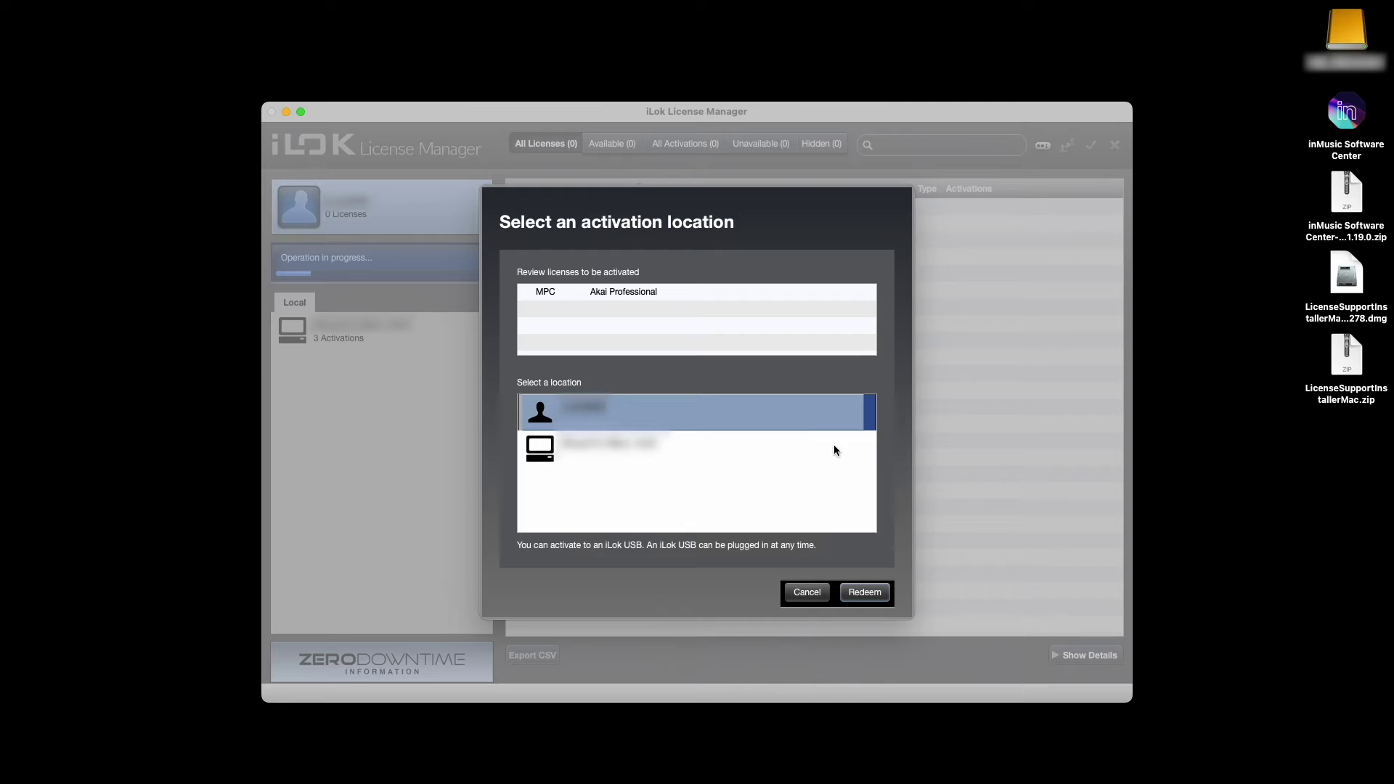
left_click(833, 446)
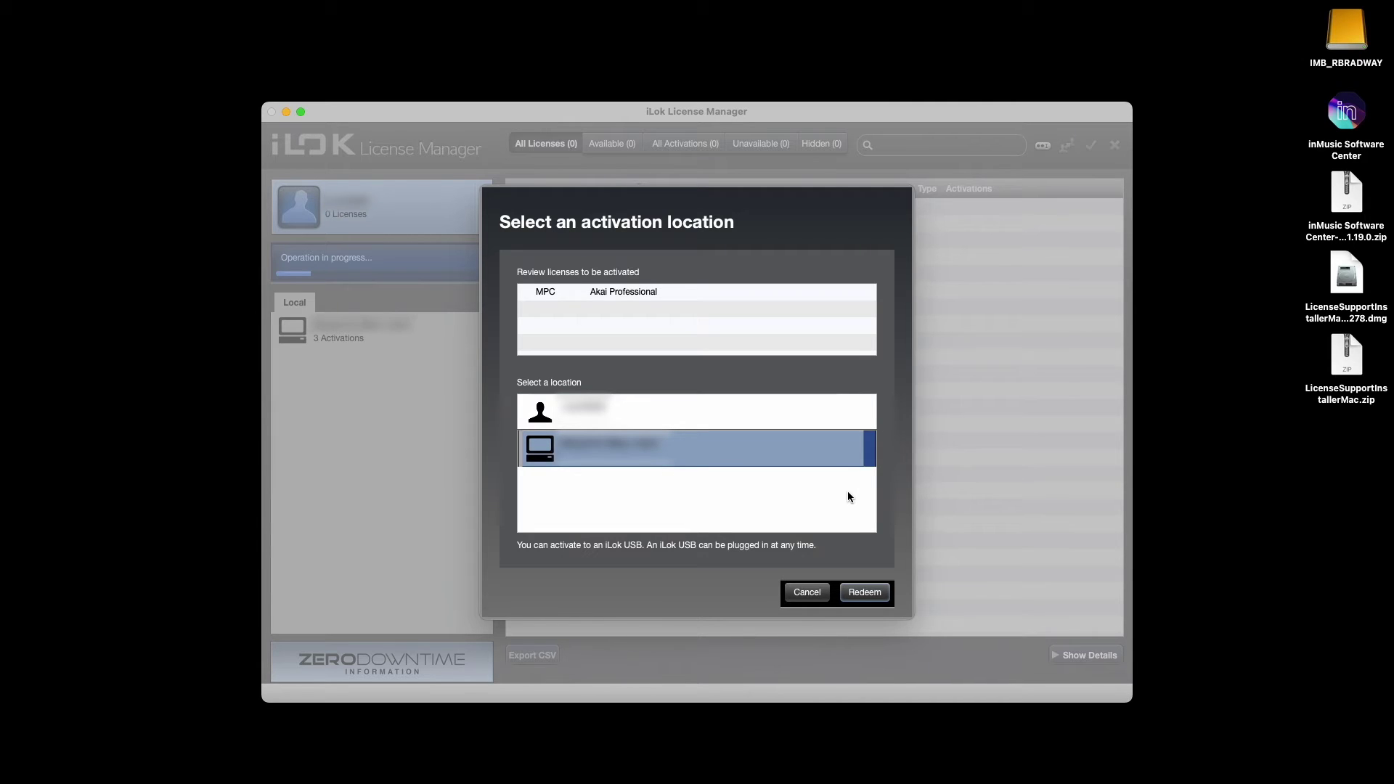
left_click(862, 590)
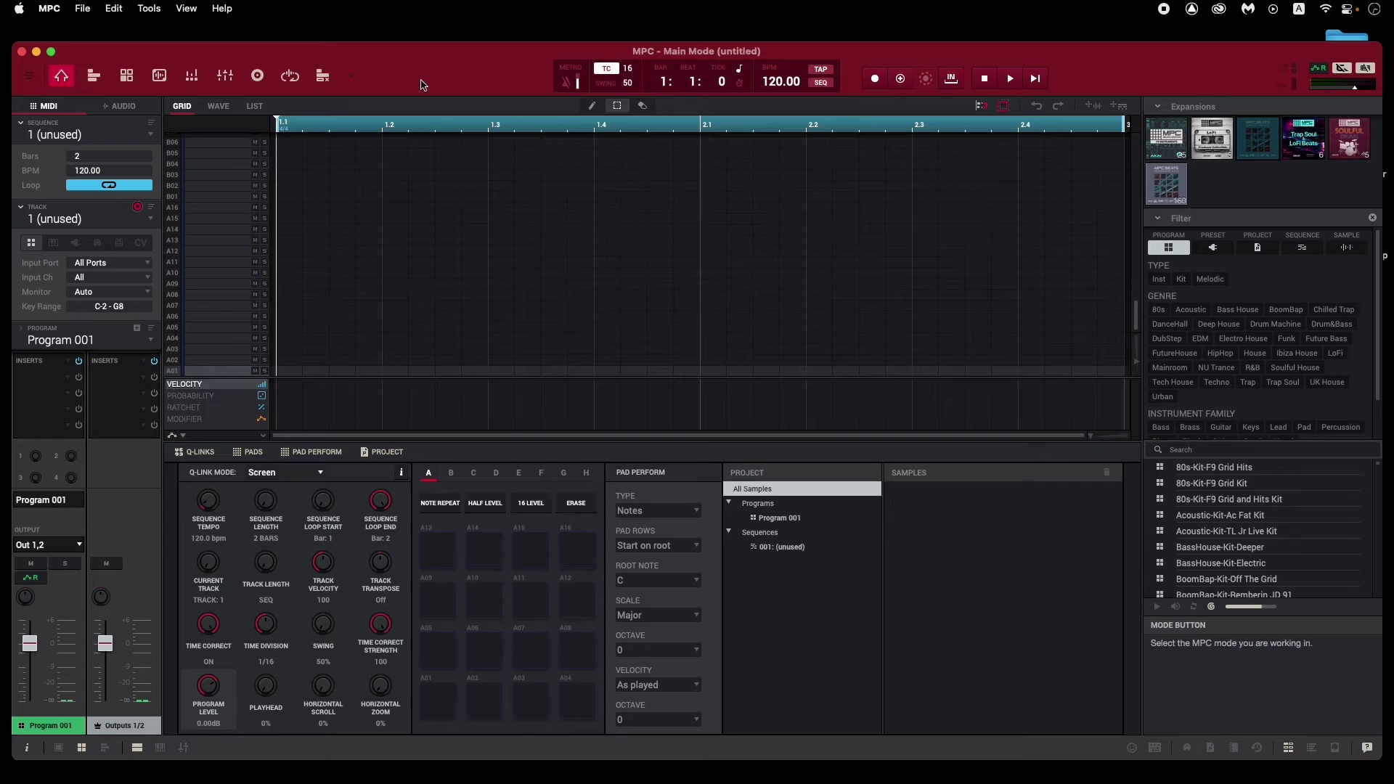
- From MPC 2 Preferences' Activate Plugins page, sign in to inMusic Profile with the account e-mail and password
key("super+comma")
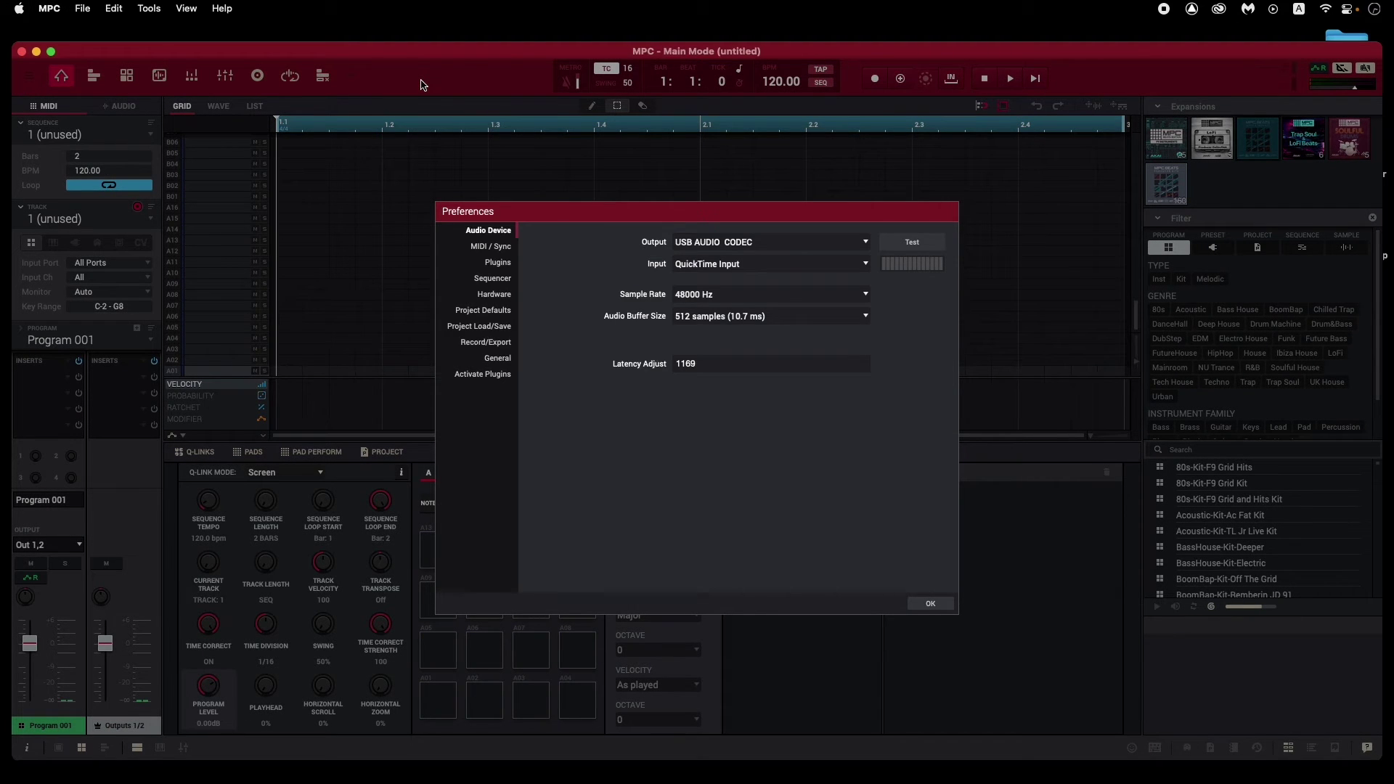
left_click(475, 376)
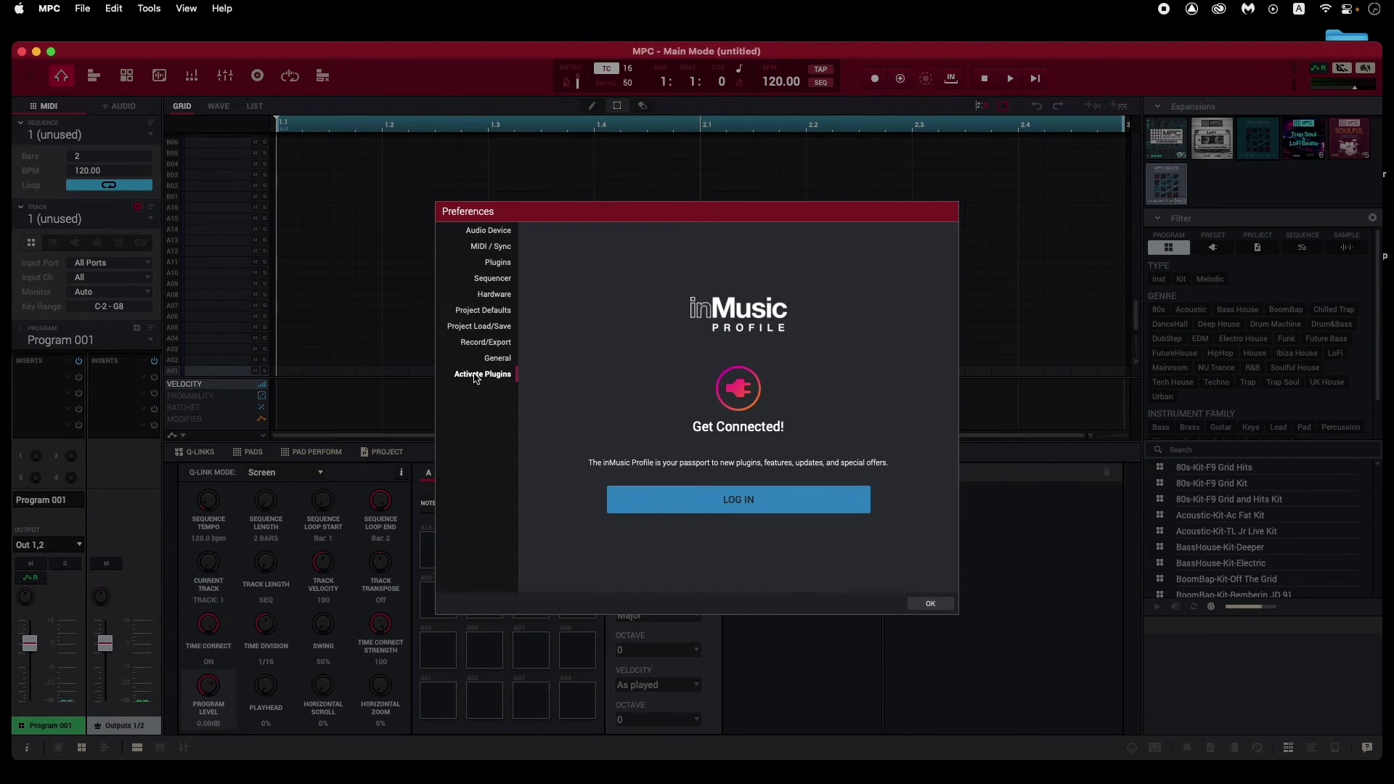
left_click(804, 510)
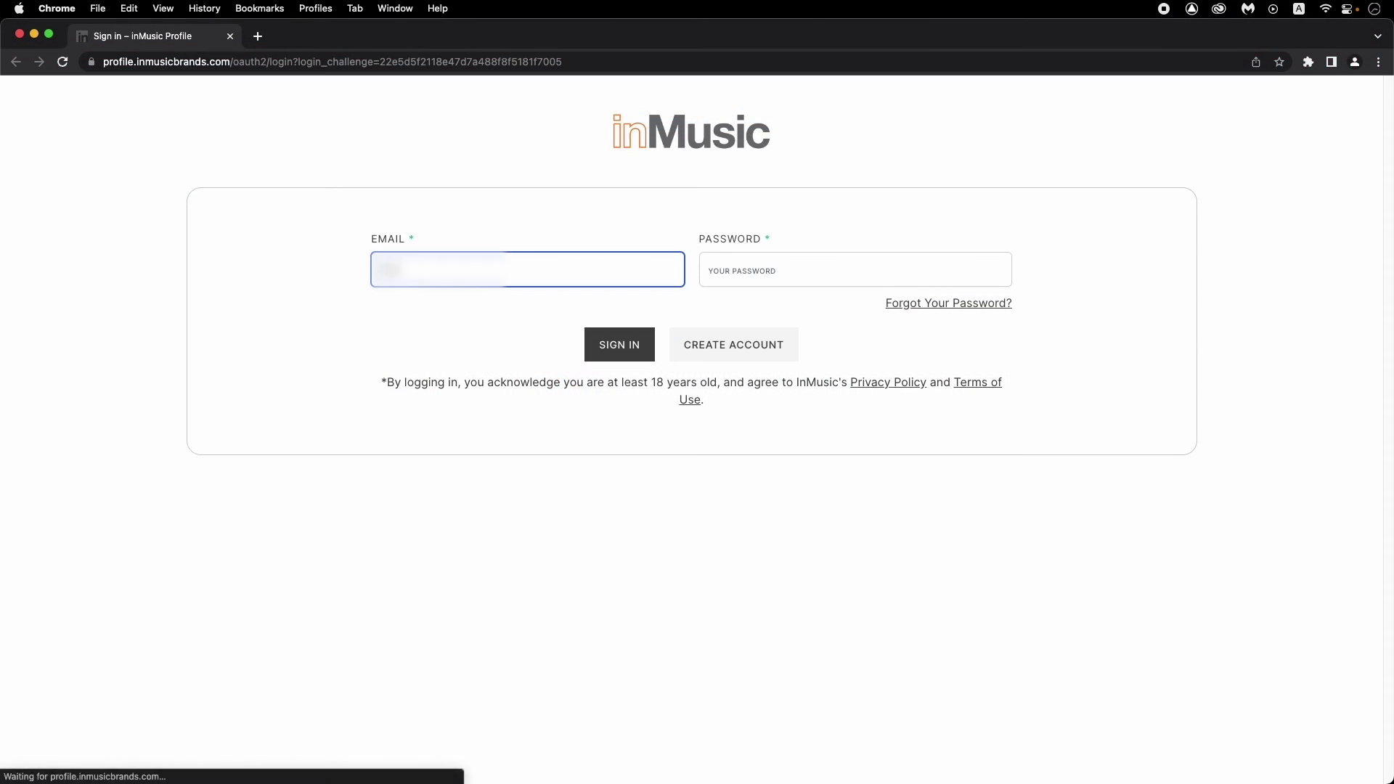
key("Tab")
type("••••••••••••••")
left_click(602, 358)
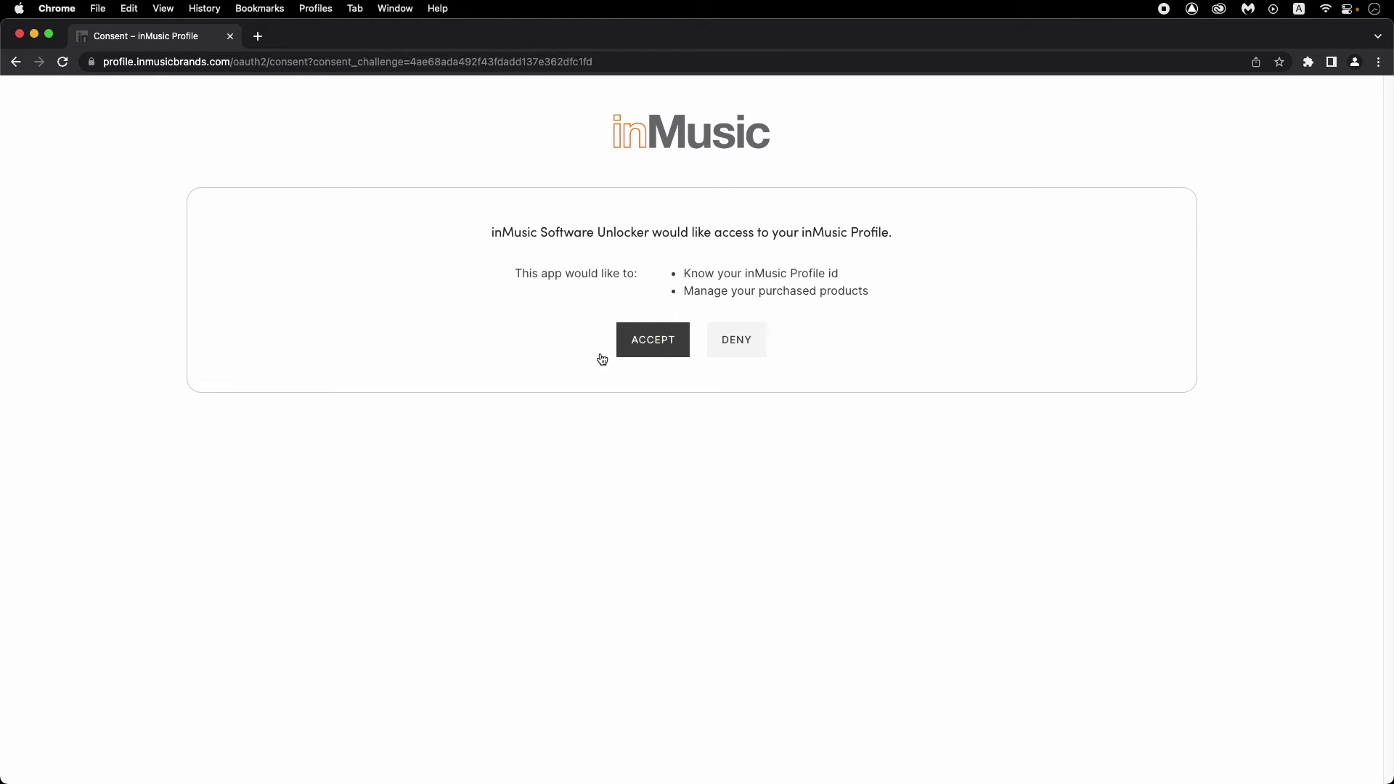
- Accept unlocker access, activate Fabric, Organ, OPx-4, Stage EP, Stage Piano and Studio Strings, then close Preferences
left_click(650, 354)
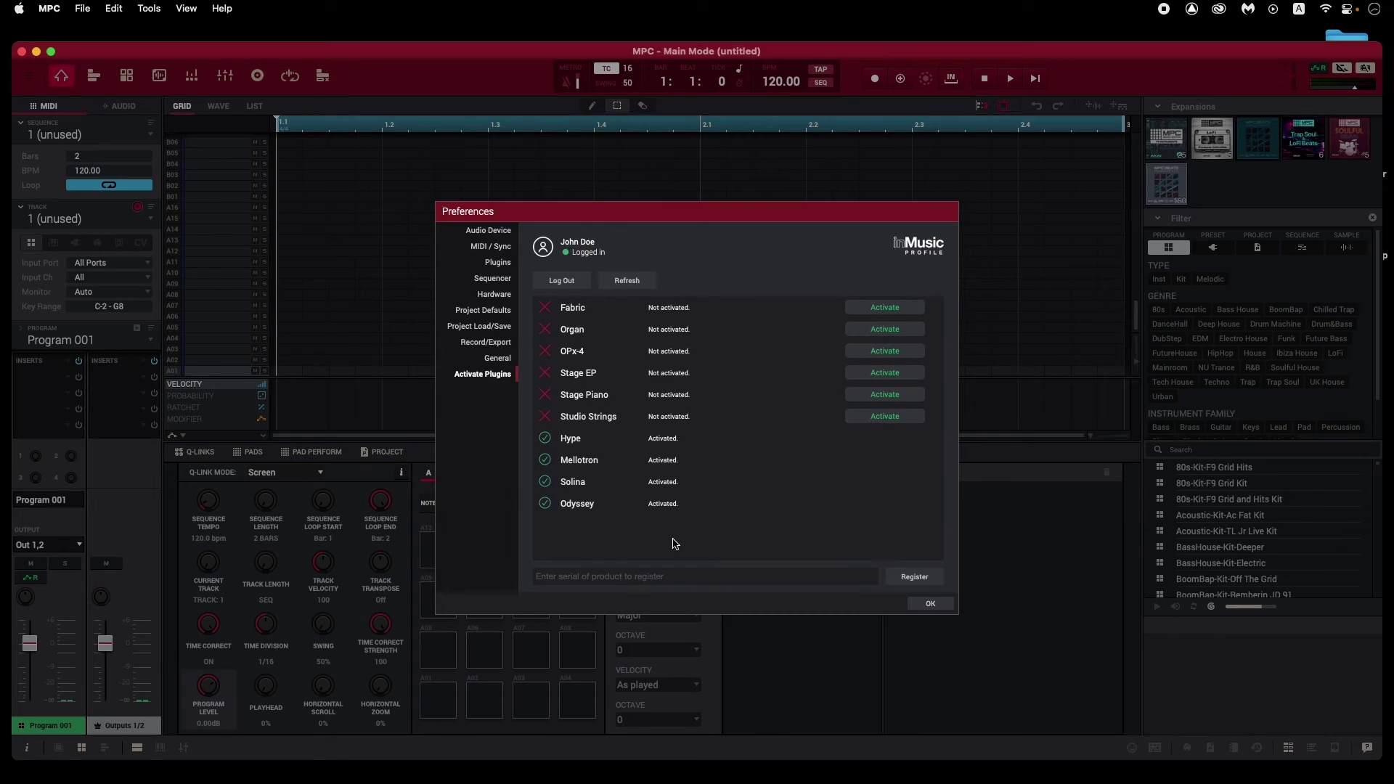
left_click(912, 311)
left_click(905, 330)
left_click(896, 354)
left_click(895, 373)
left_click(896, 394)
left_click(903, 416)
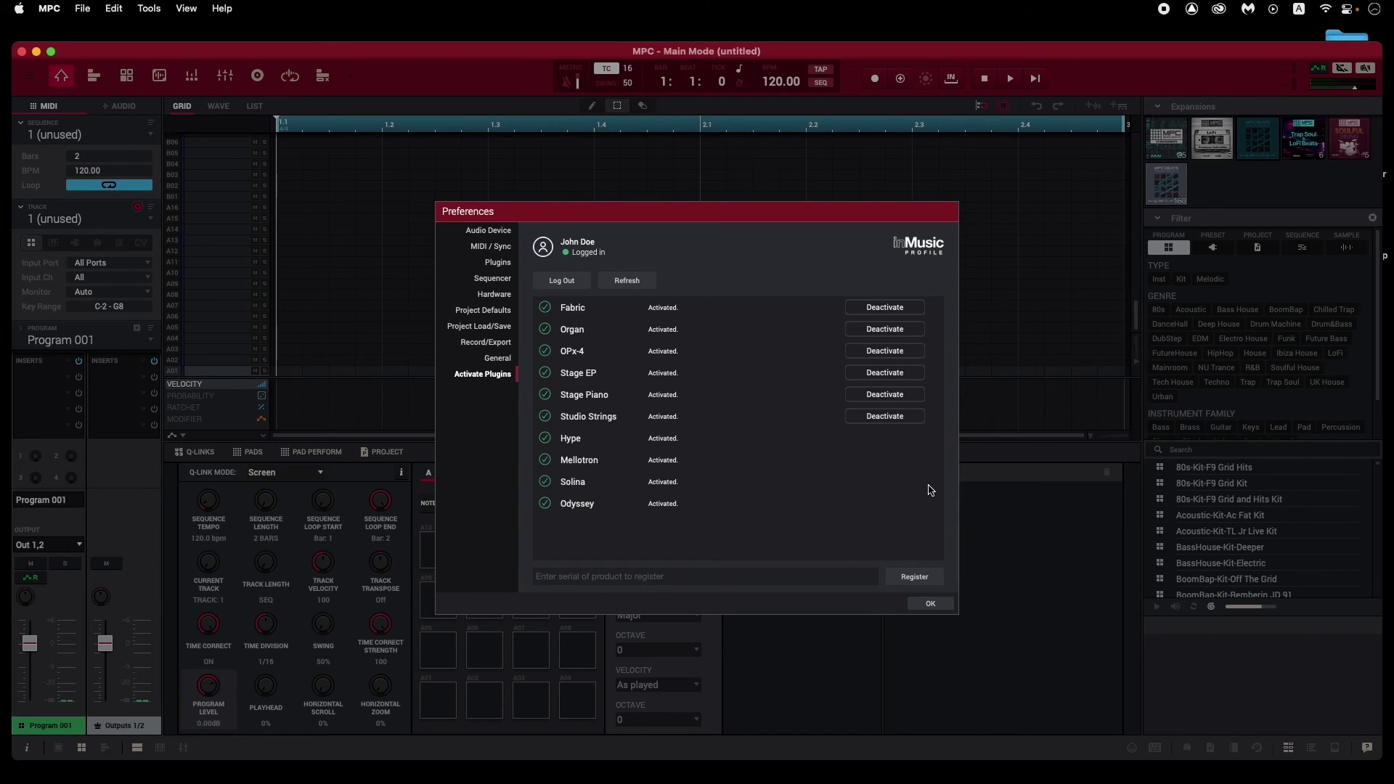
key("Return")
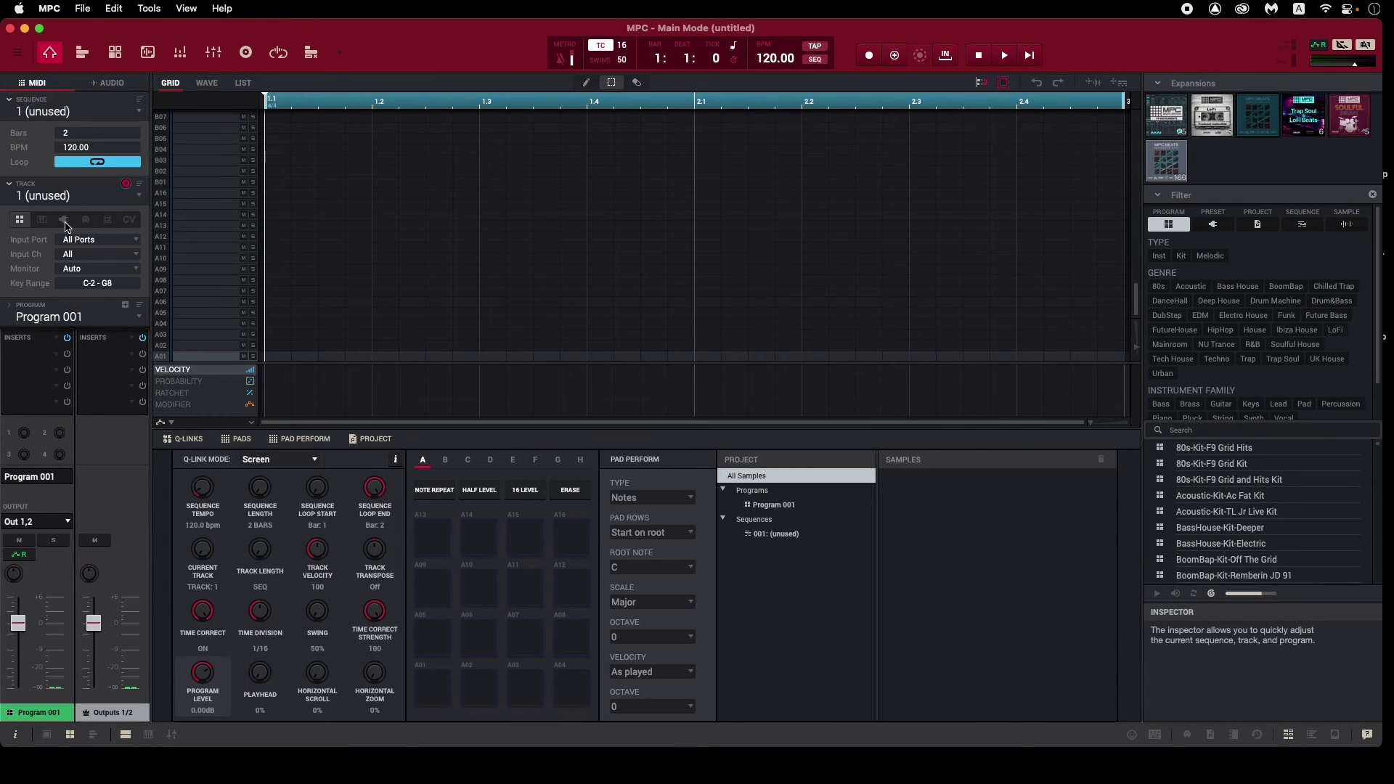
- Switch the track to a plugin track, load Studio Strings with the Dynamic Section preset, and open its editor
left_click(65, 221)
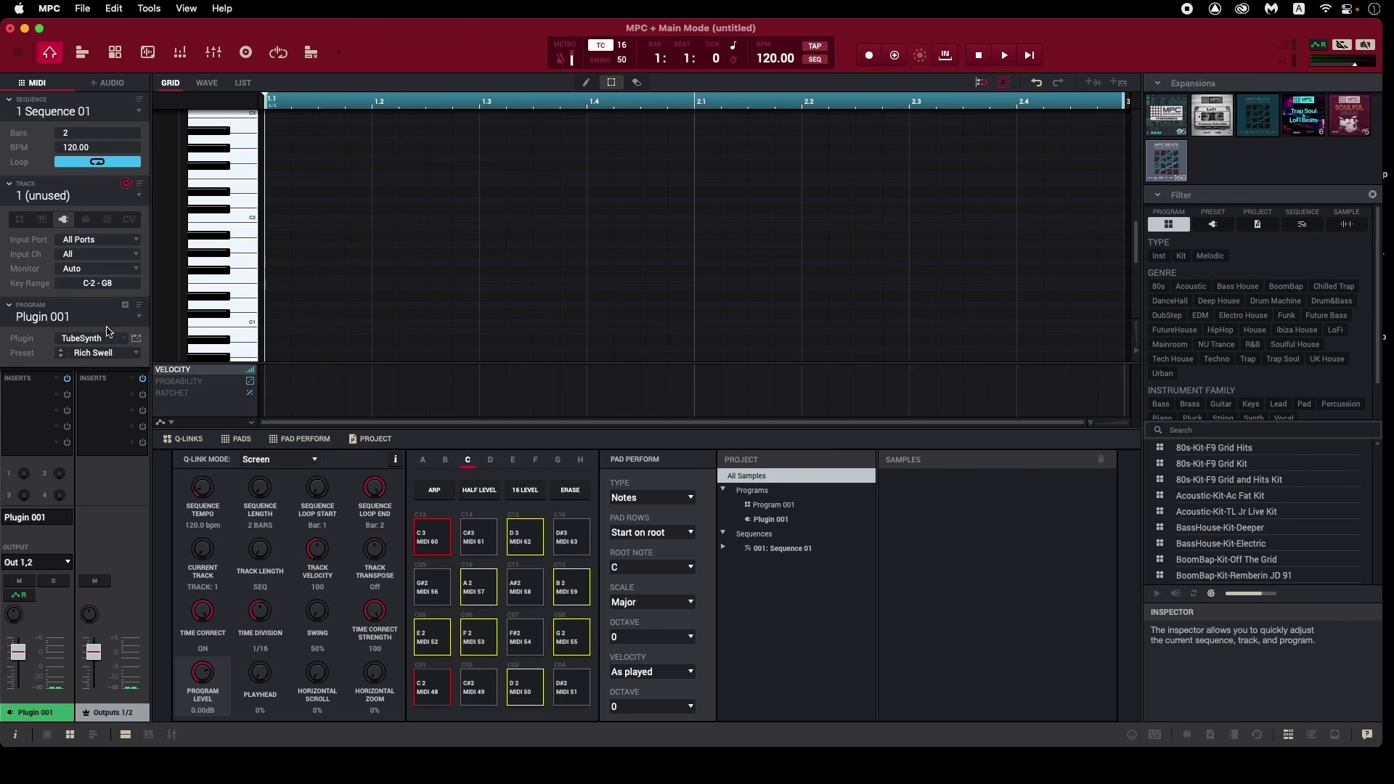
left_click(120, 339)
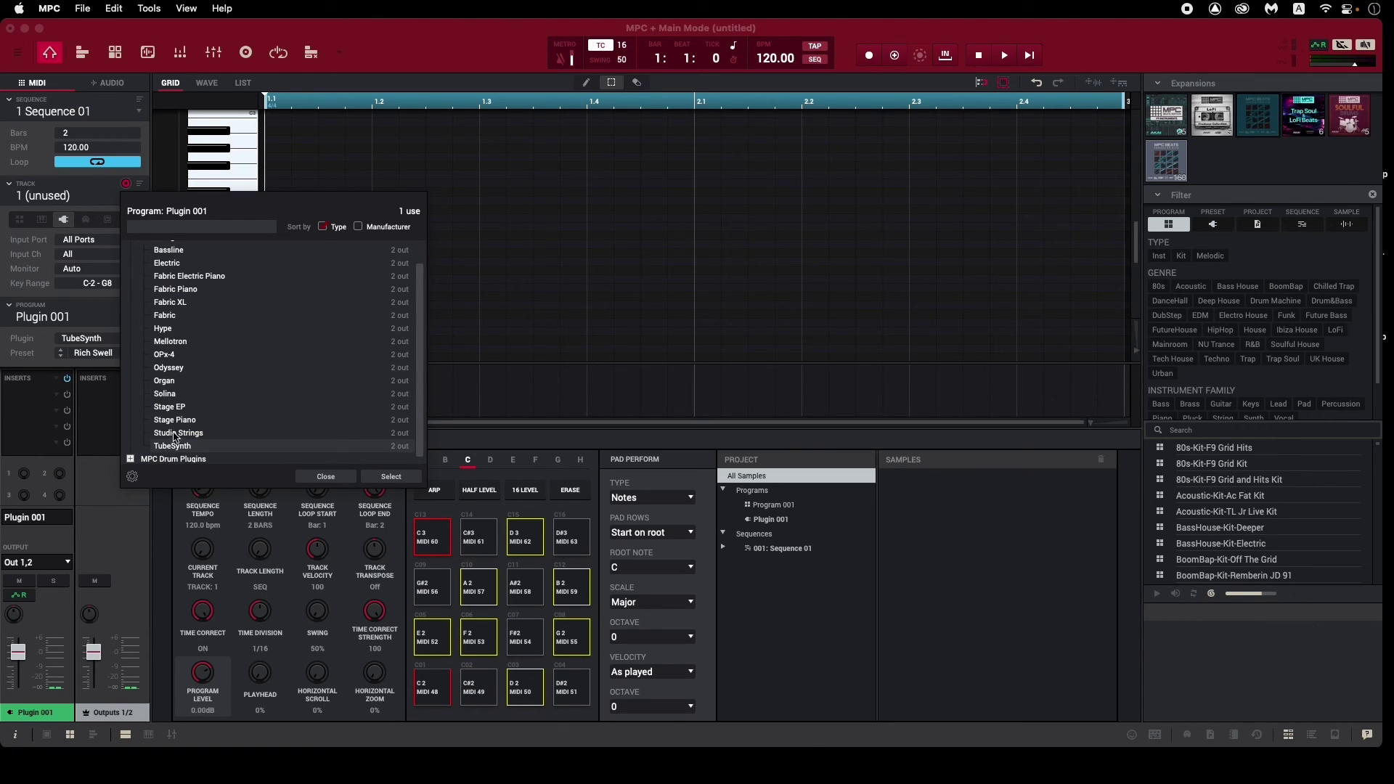
double_click(176, 434)
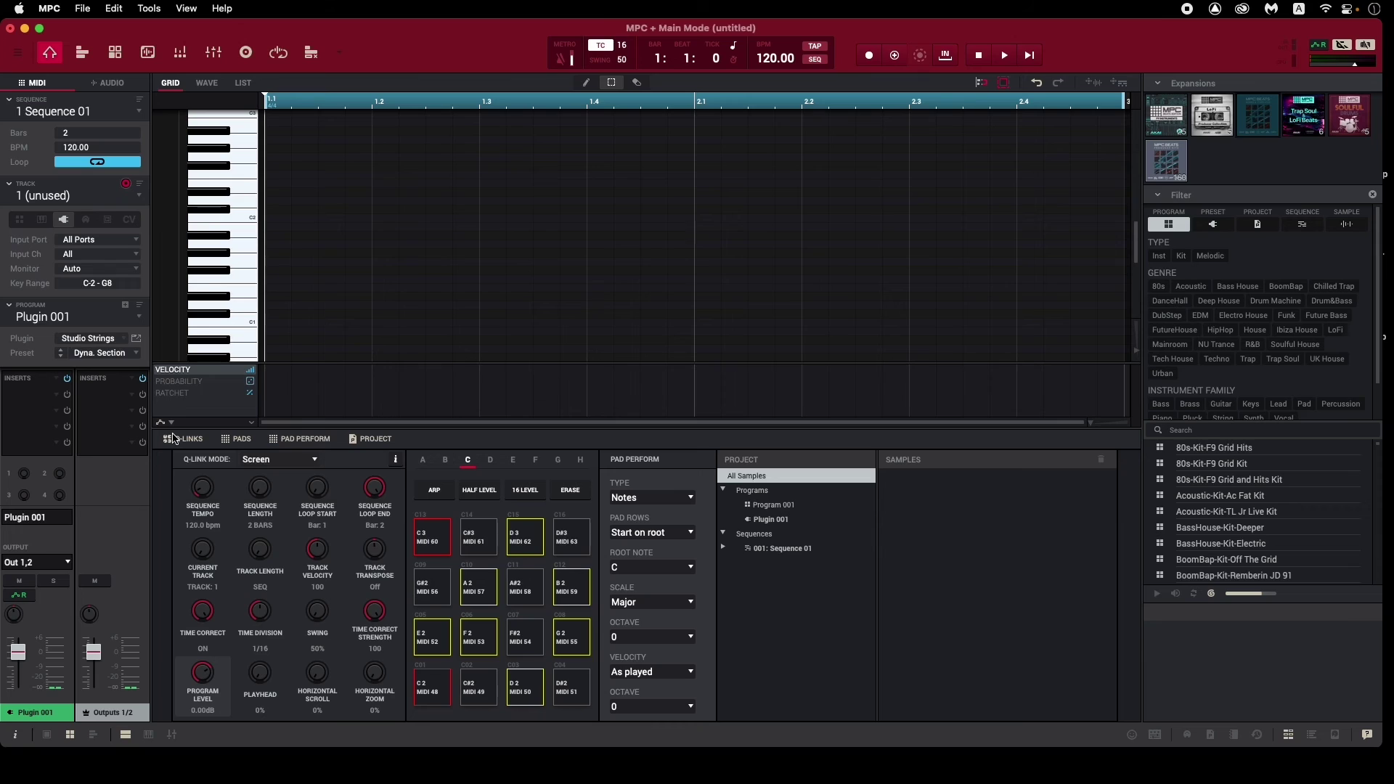
left_click(136, 339)
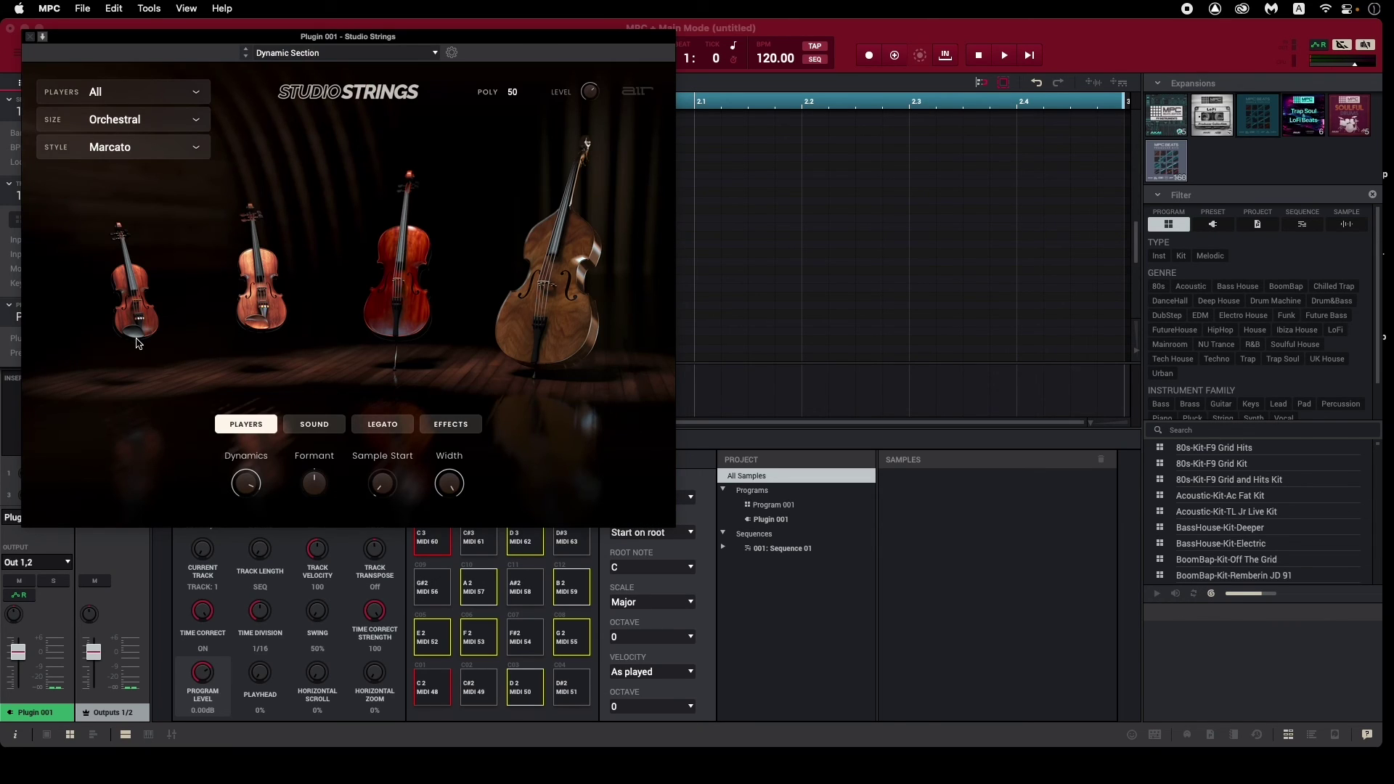